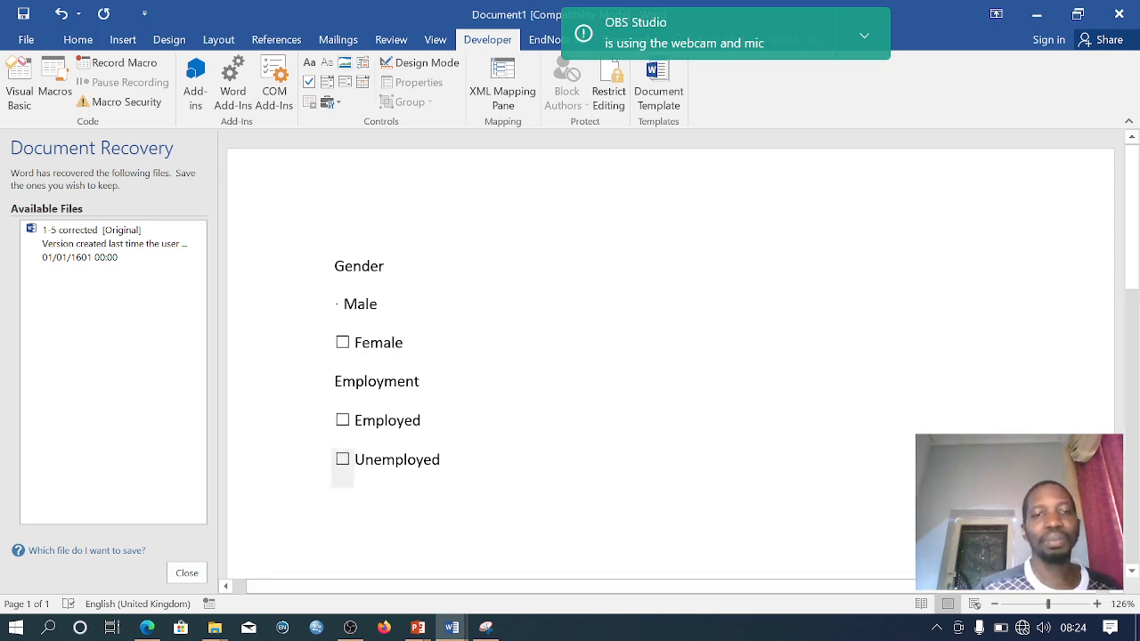
# - Try out the Employment checkboxes, leaving Unemployed clear and Employed ticked
pyautogui.click(341, 461)
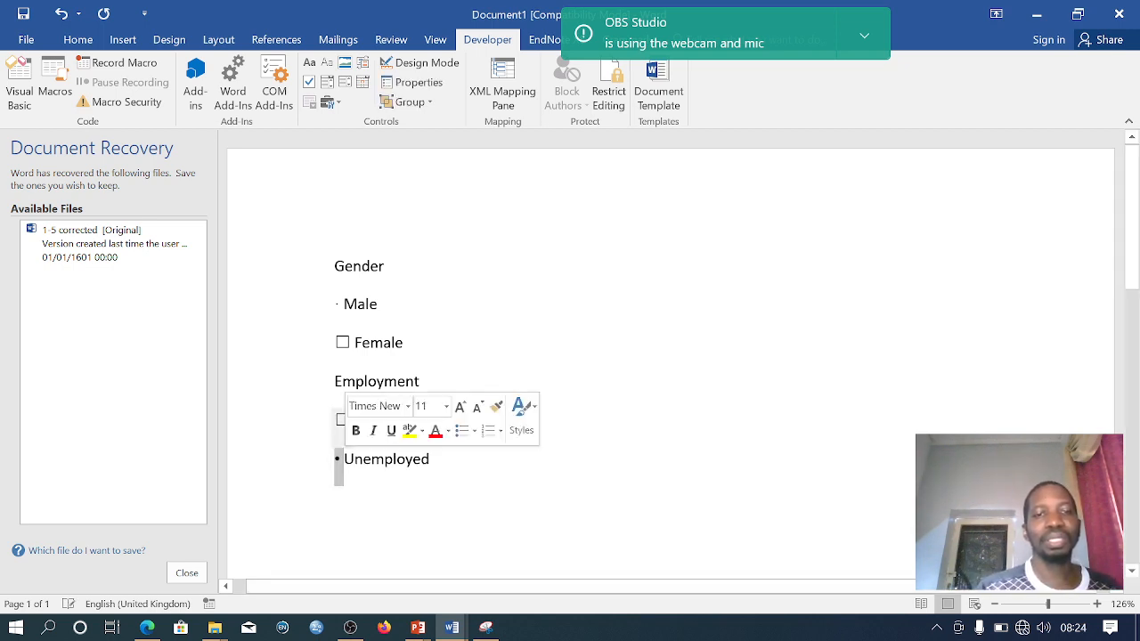
pyautogui.click(341, 461)
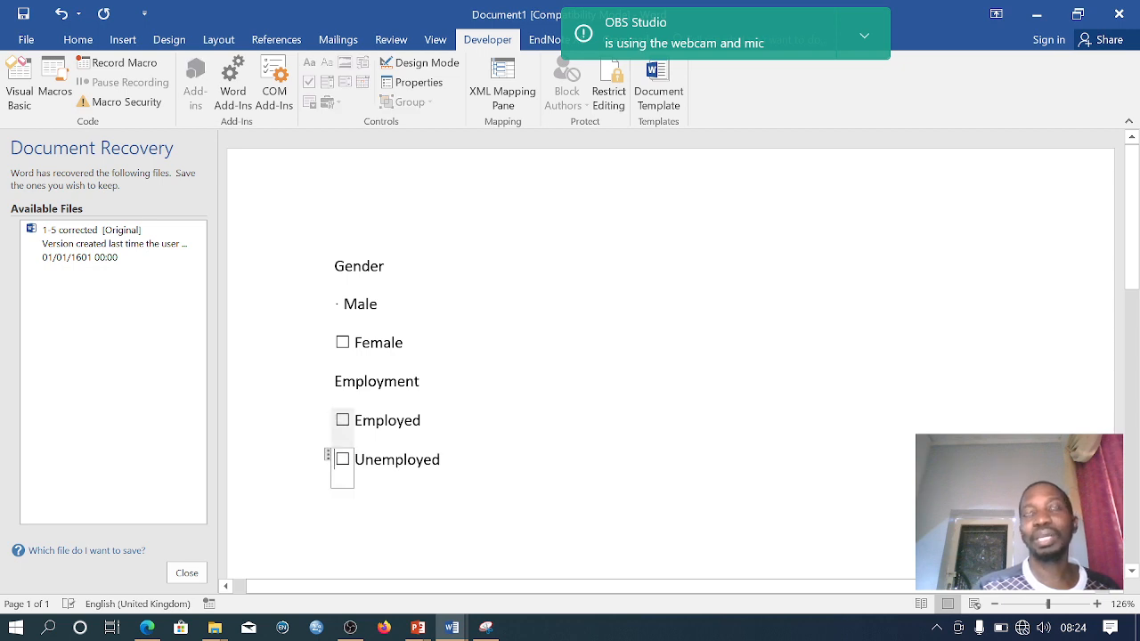
pyautogui.click(342, 419)
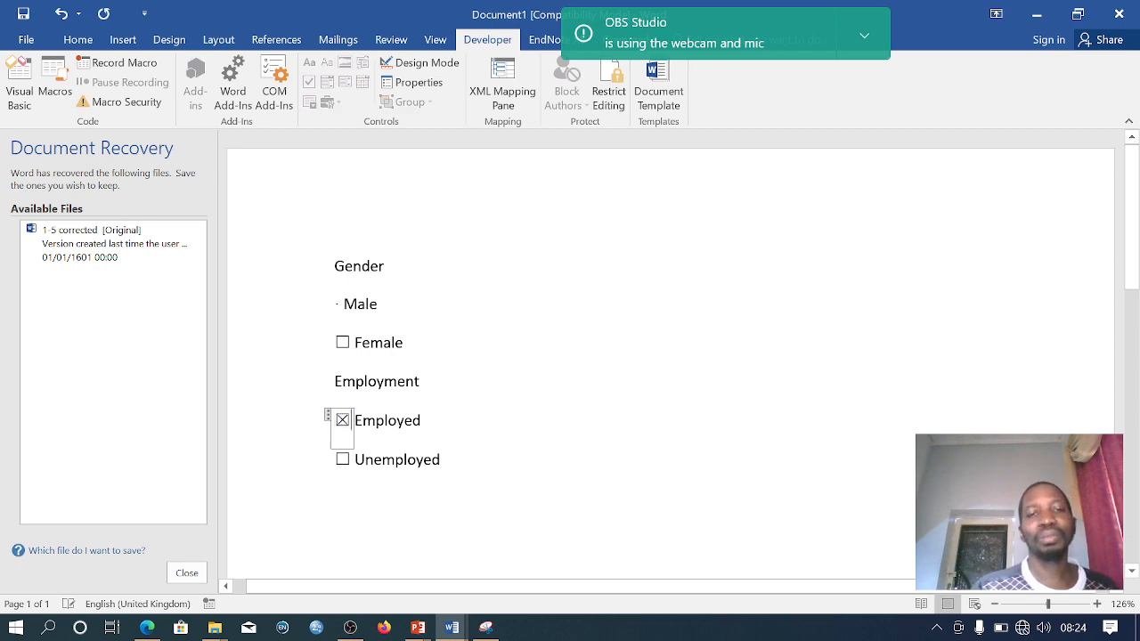
pyautogui.click(619, 383)
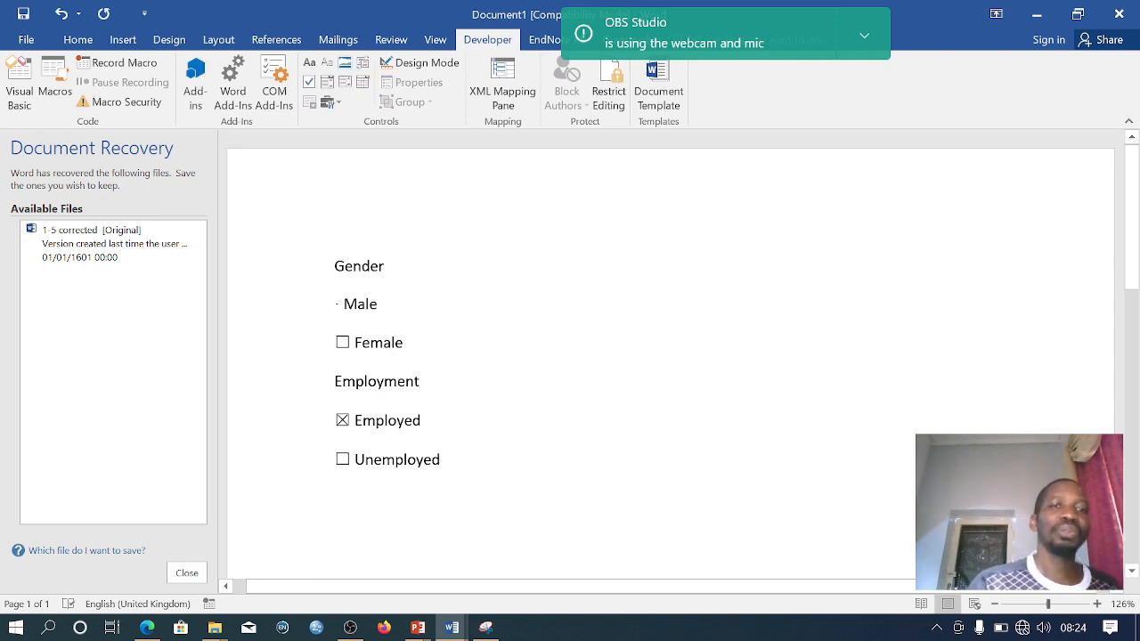
# - Delete all the existing Gender and Employment form content from the document
pyautogui.moveTo(334, 260); pyautogui.dragTo(484, 491)
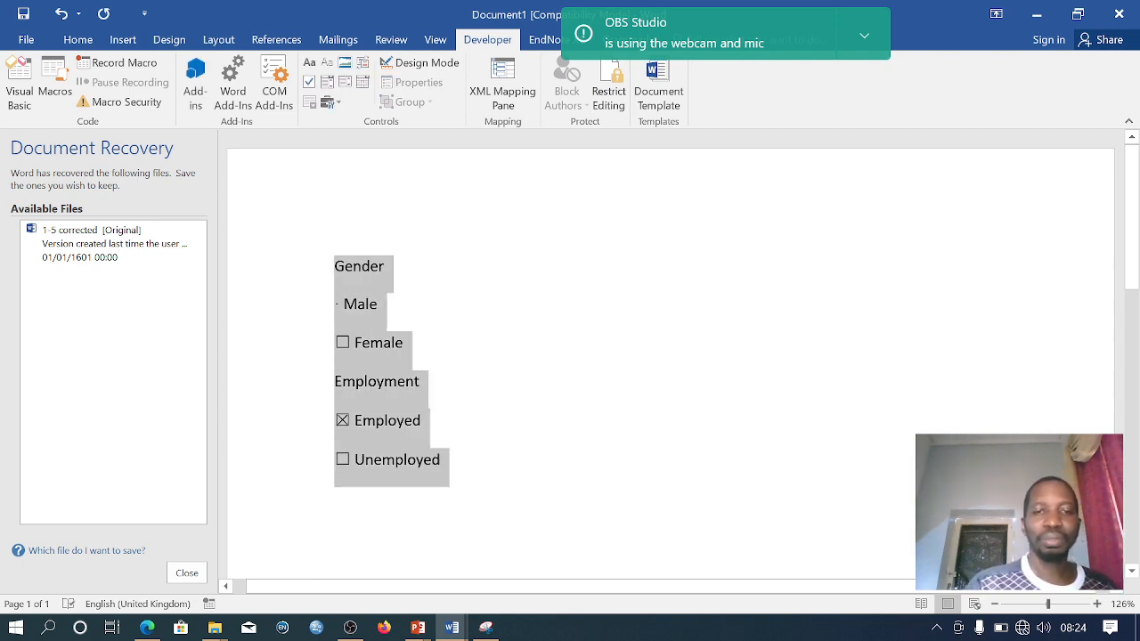
pyautogui.press('Delete')
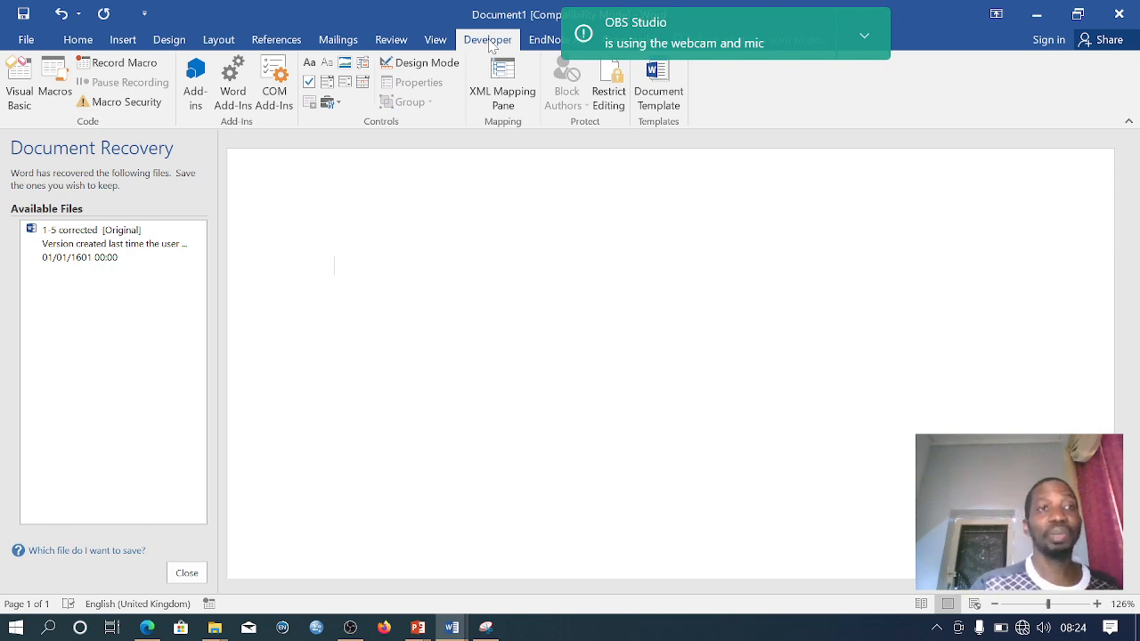
# - Make sure the Developer tab is enabled among the main tabs in the ribbon customization options
pyautogui.click(25, 40)
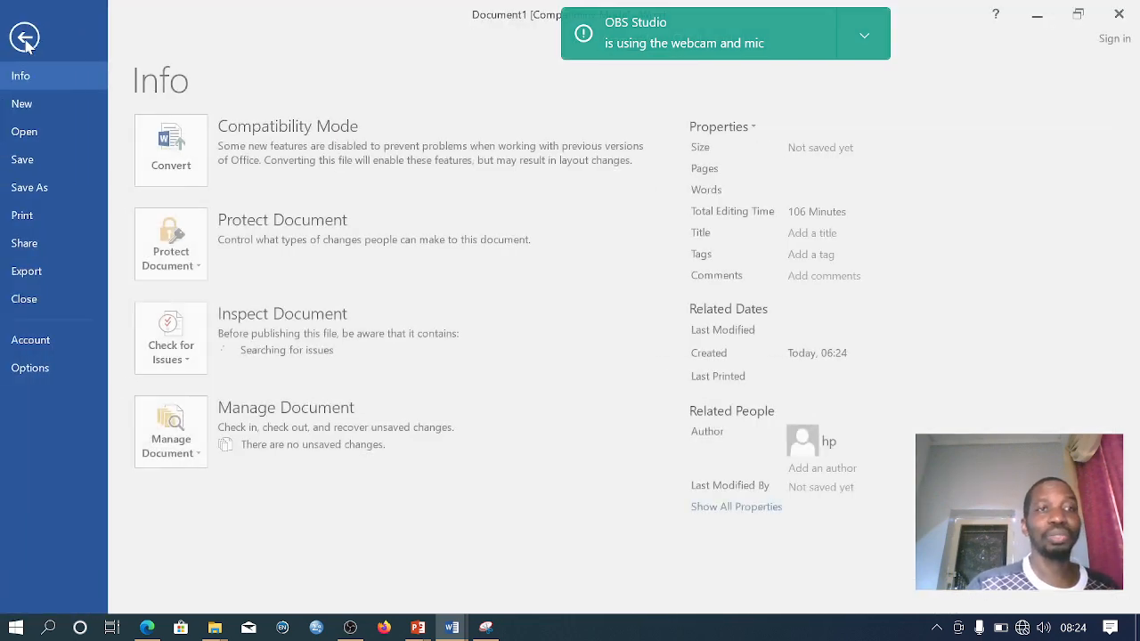
pyautogui.click(33, 368)
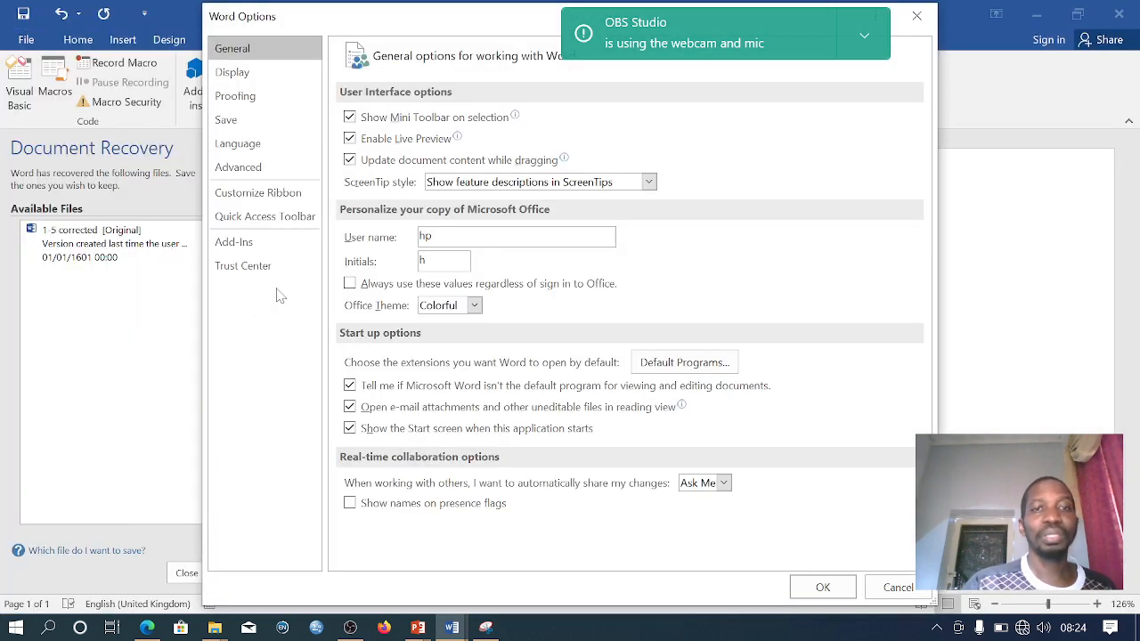
pyautogui.click(281, 199)
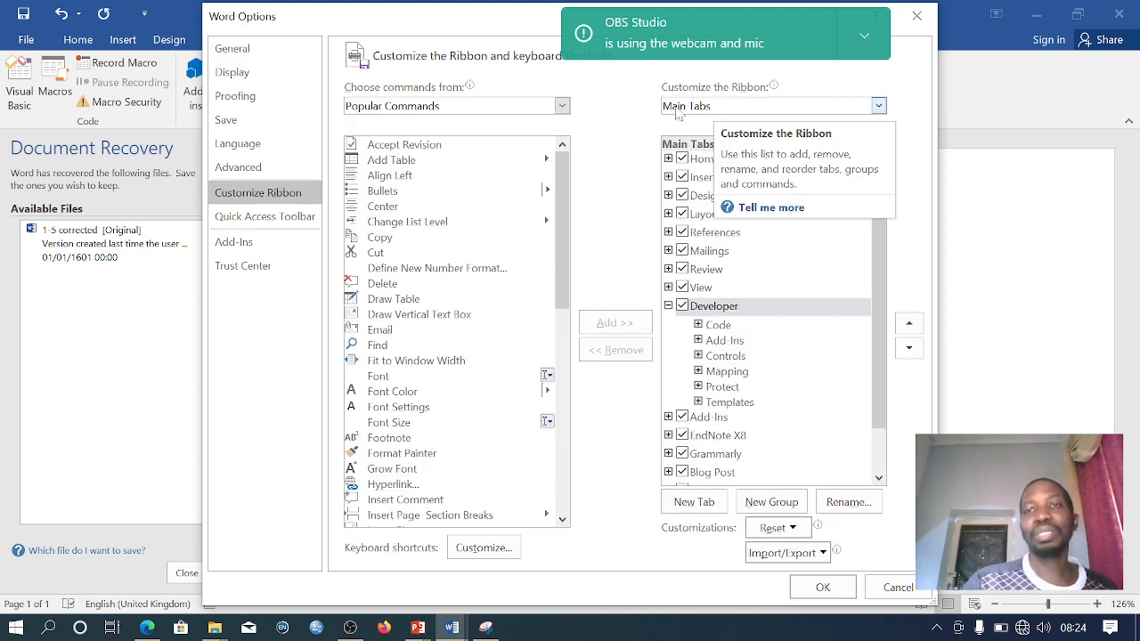
pyautogui.click(688, 308)
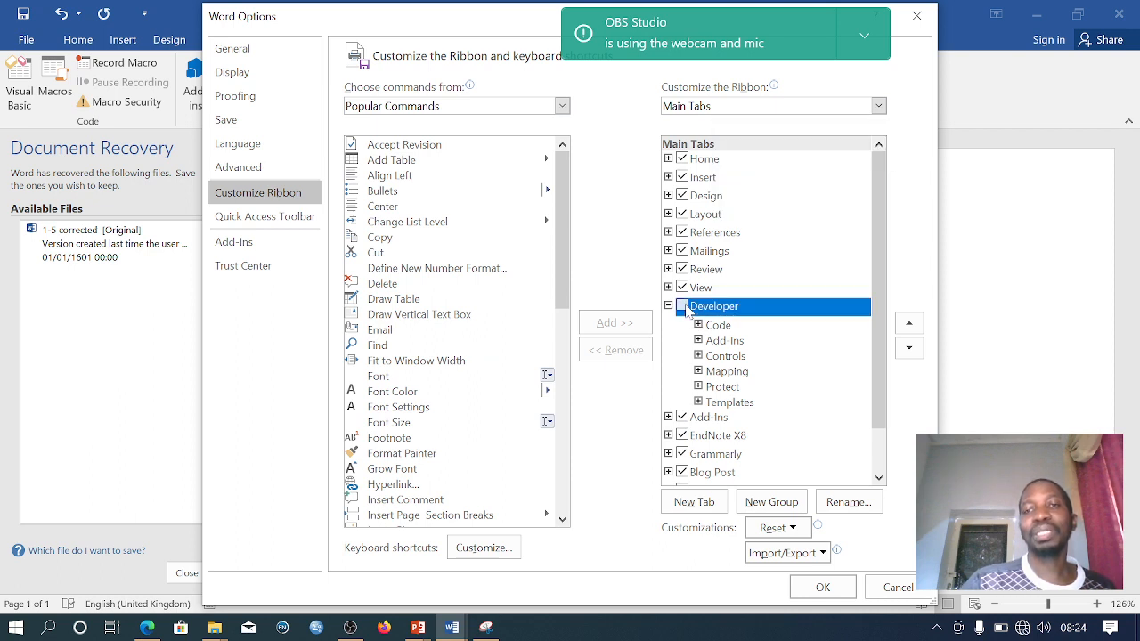
pyautogui.click(822, 589)
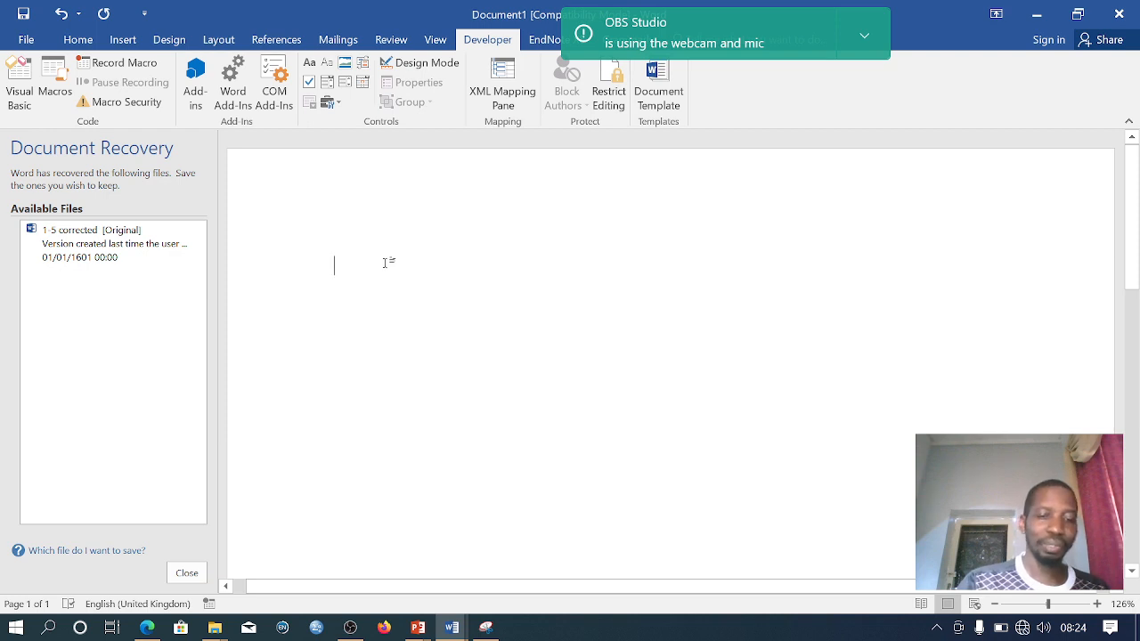
# - Enter the heading "Gender" and insert a checkbox content control on the line below it
pyautogui.write('Gender')
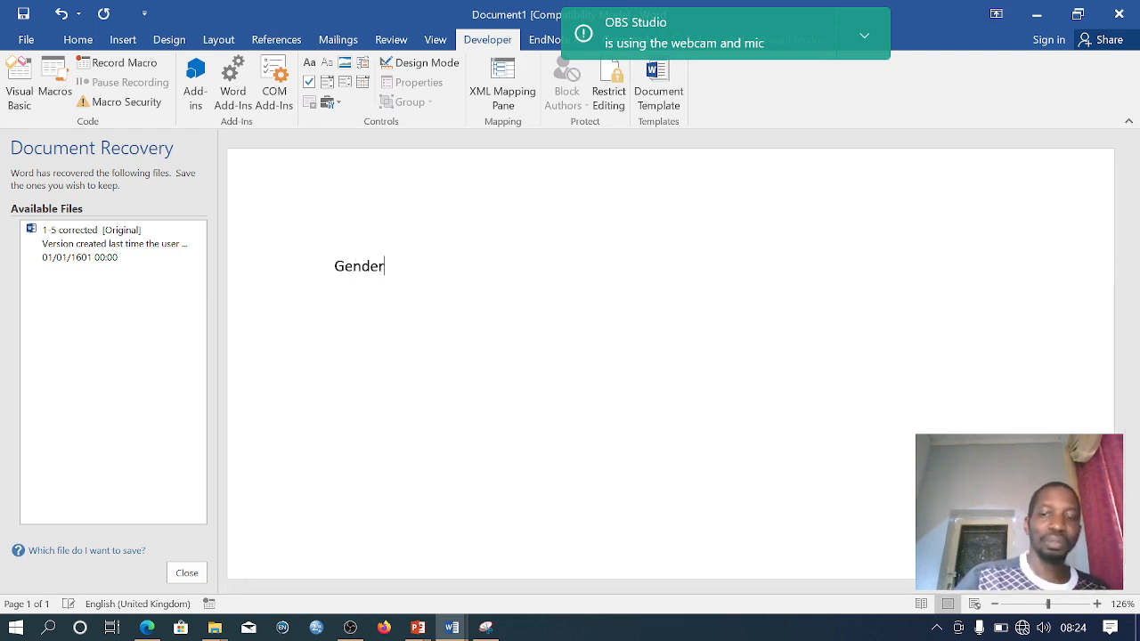
pyautogui.press('Return')
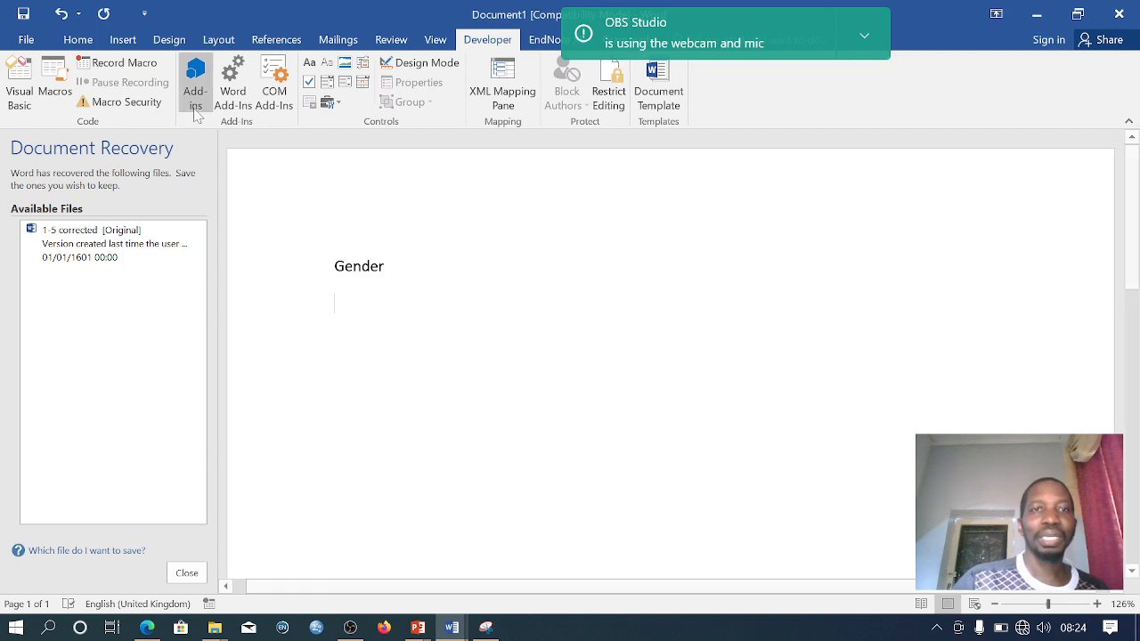
pyautogui.click(310, 83)
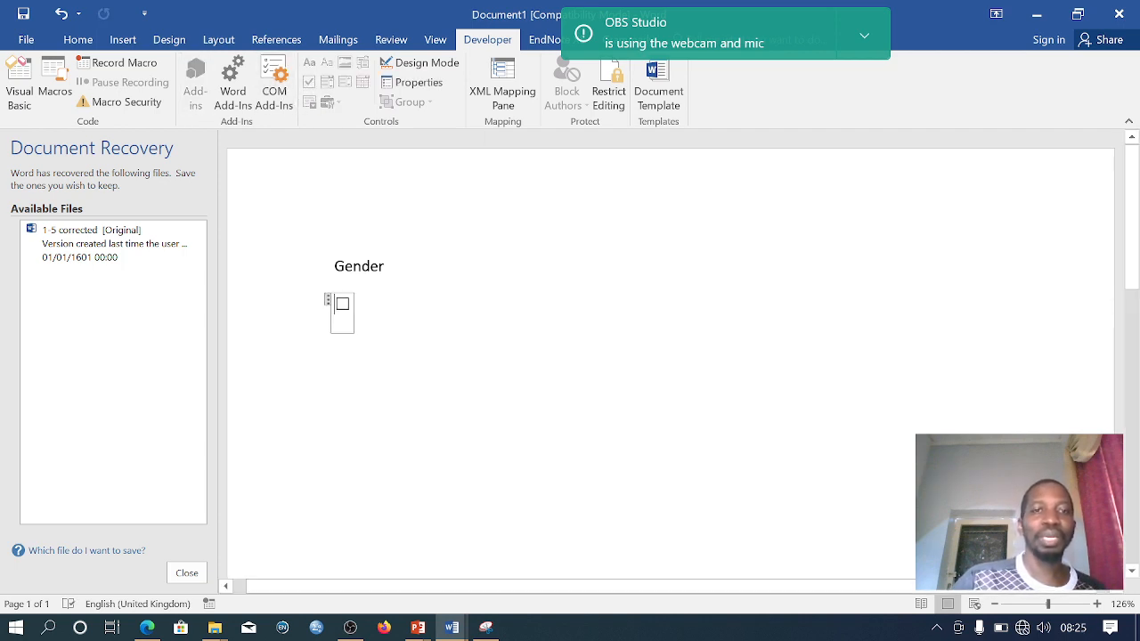
# - Copy the checkbox under Gender and paste it onto a new line beneath the first one
pyautogui.click(301, 319)
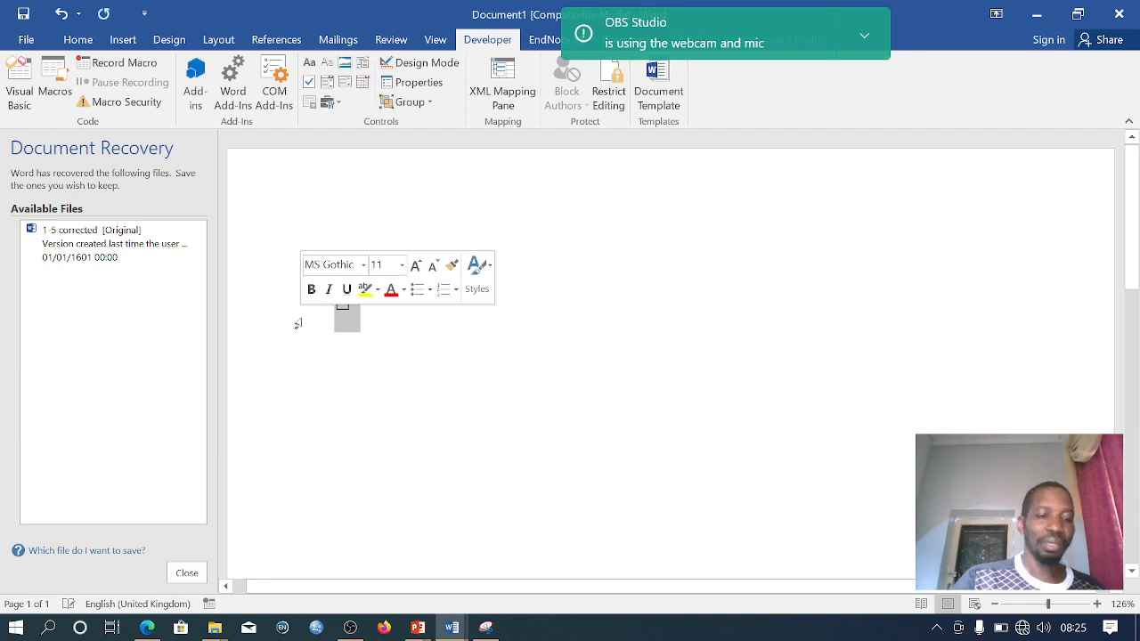
pyautogui.click(343, 352)
pyautogui.click(345, 355)
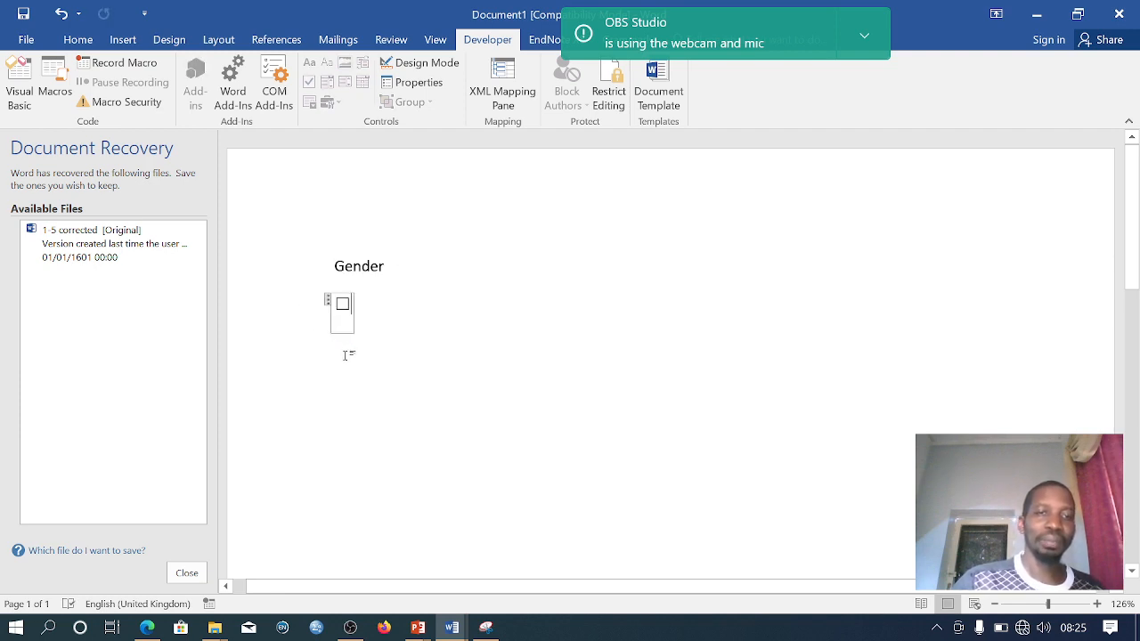
pyautogui.press('Return')
pyautogui.hotkey('ctrl', 'v')
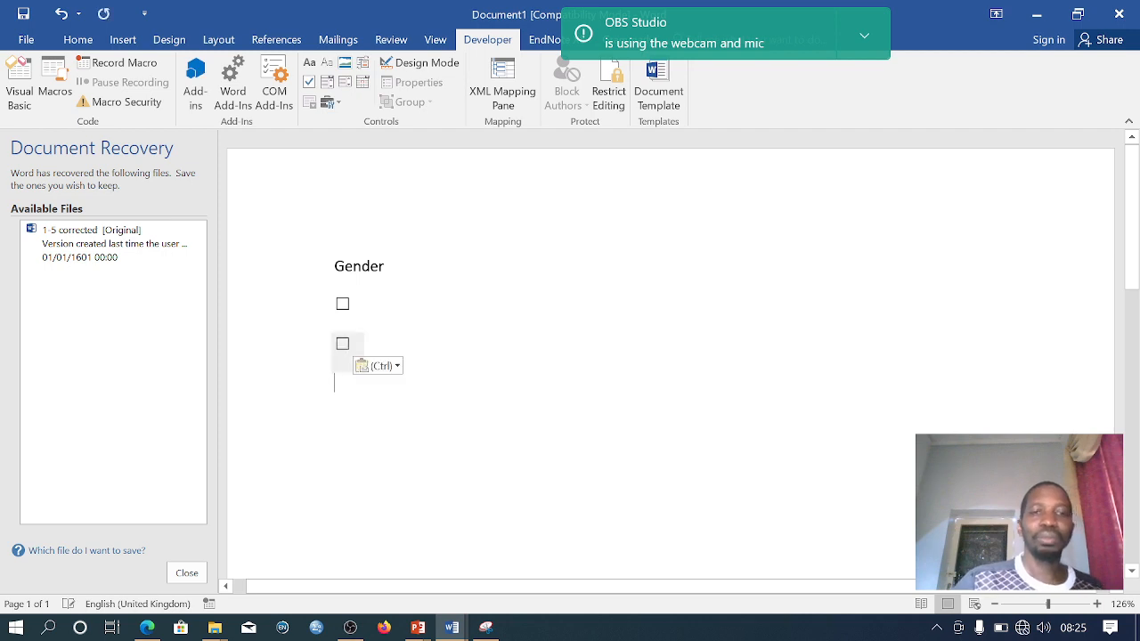
# - Label the first checkbox under Gender "Male" and the second one "Female"
pyautogui.click(352, 305)
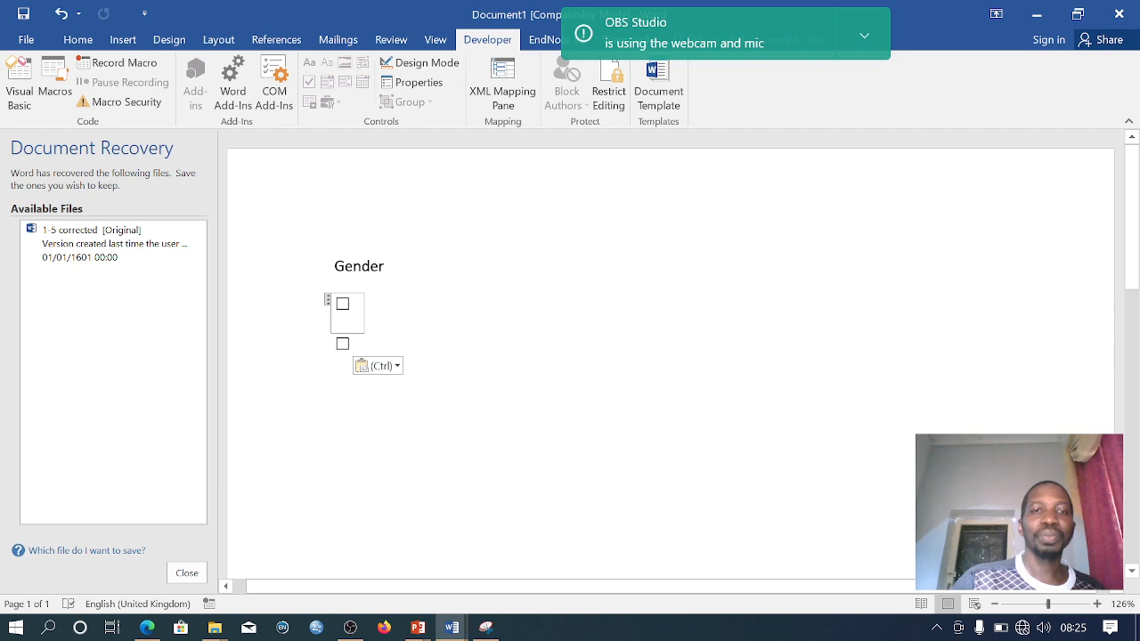
pyautogui.doubleClick(570, 303)
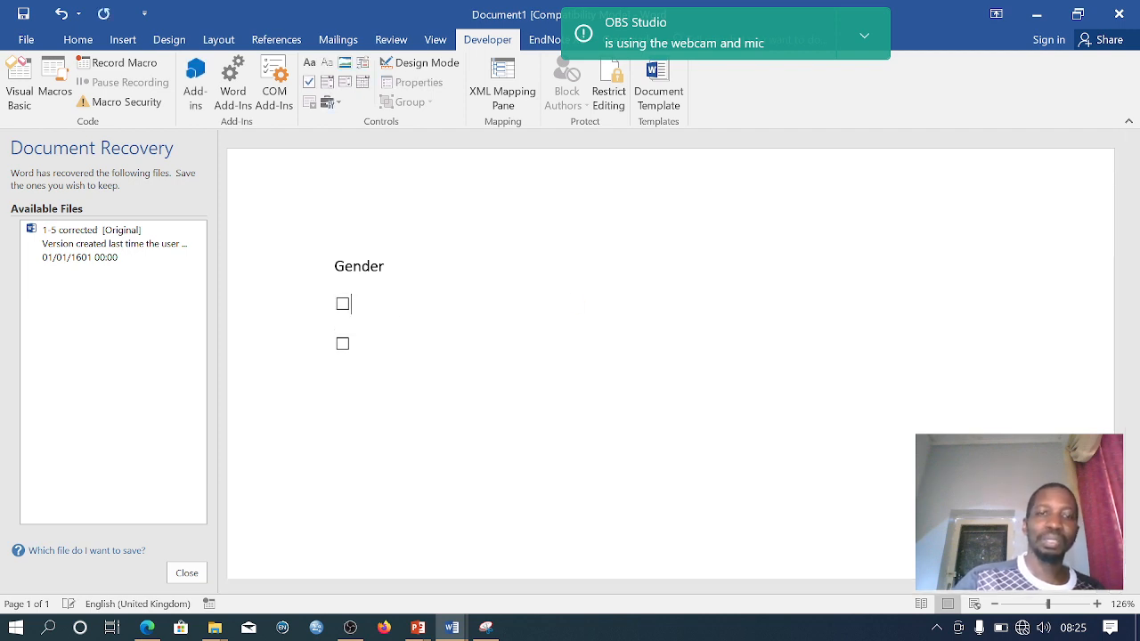
pyautogui.write('Male')
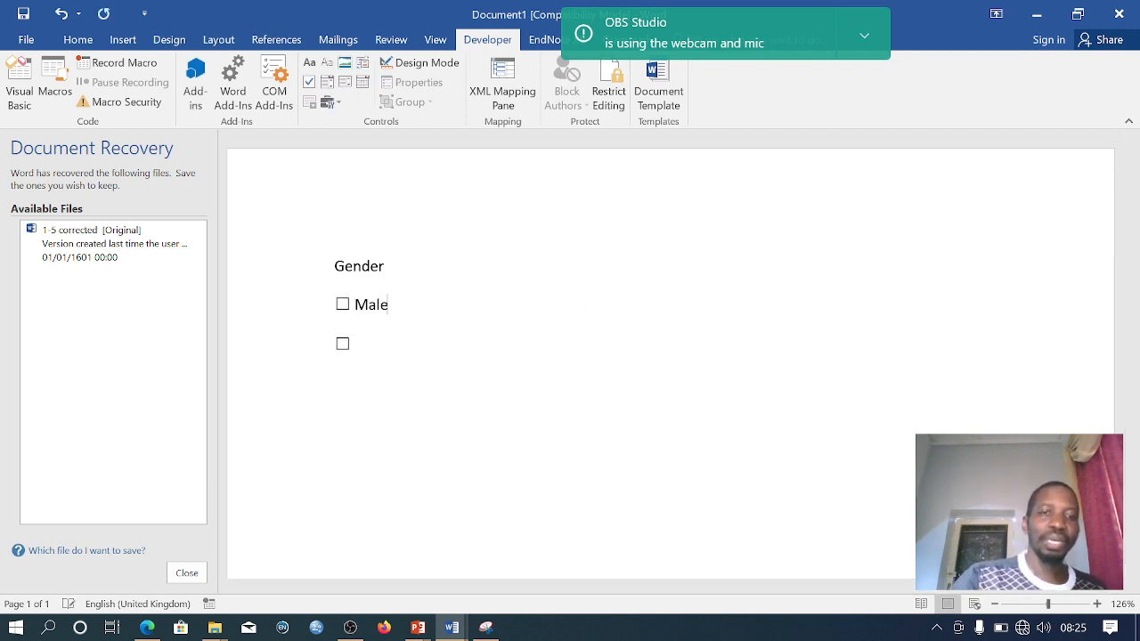
pyautogui.click(352, 344)
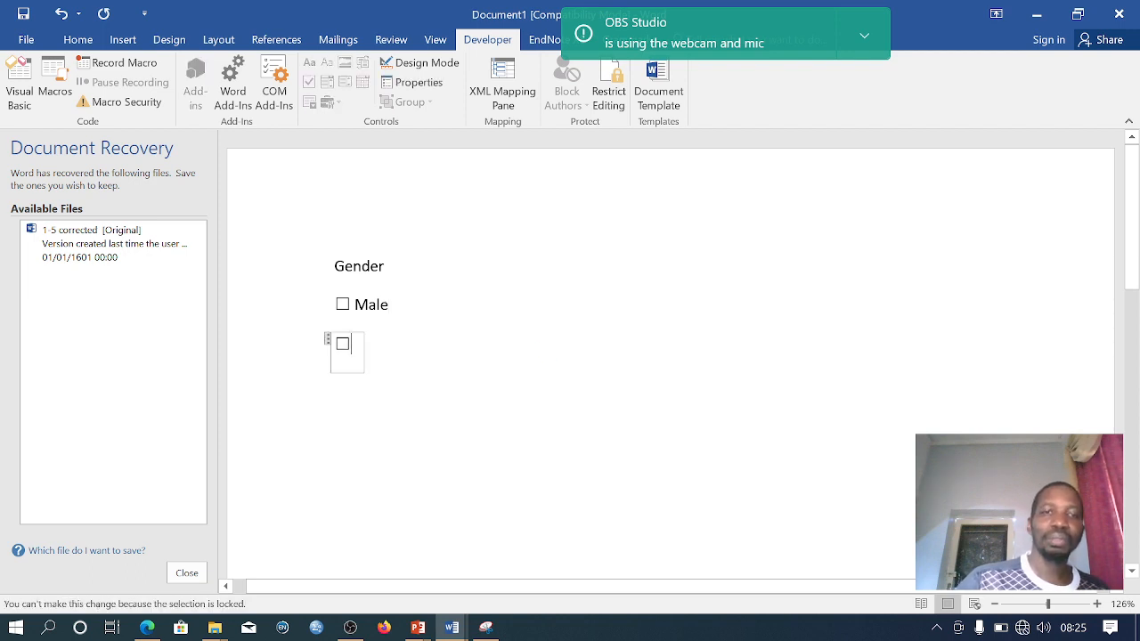
pyautogui.click(569, 343)
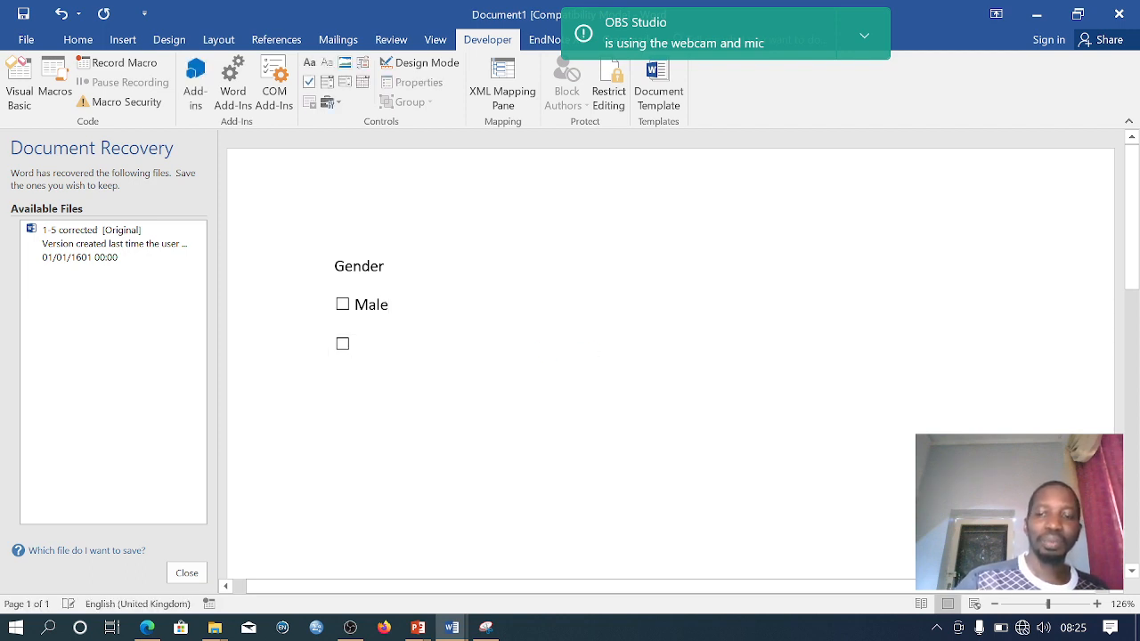
pyautogui.write('F')
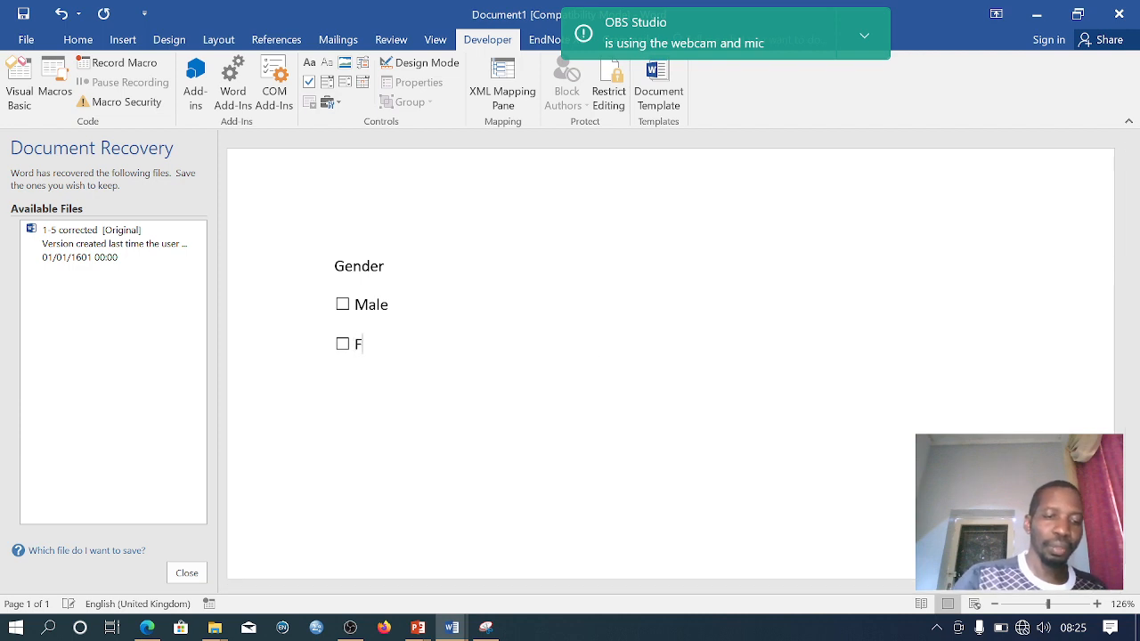
pyautogui.write('emale')
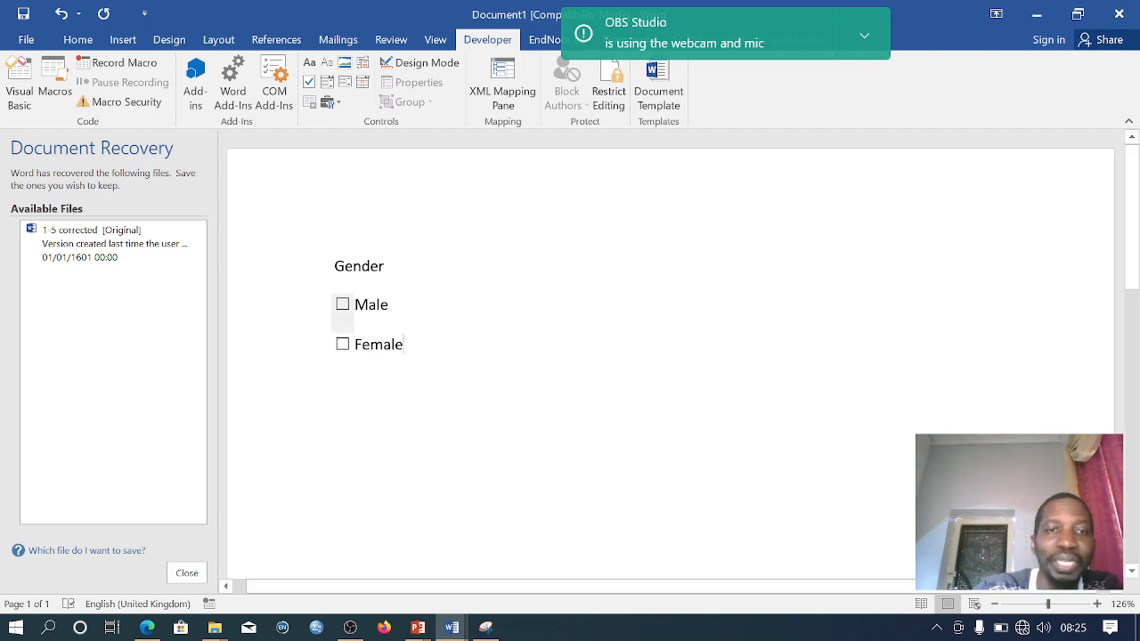
# - Tick the Male checkbox and duplicate the whole Gender block directly below the original
pyautogui.click(342, 303)
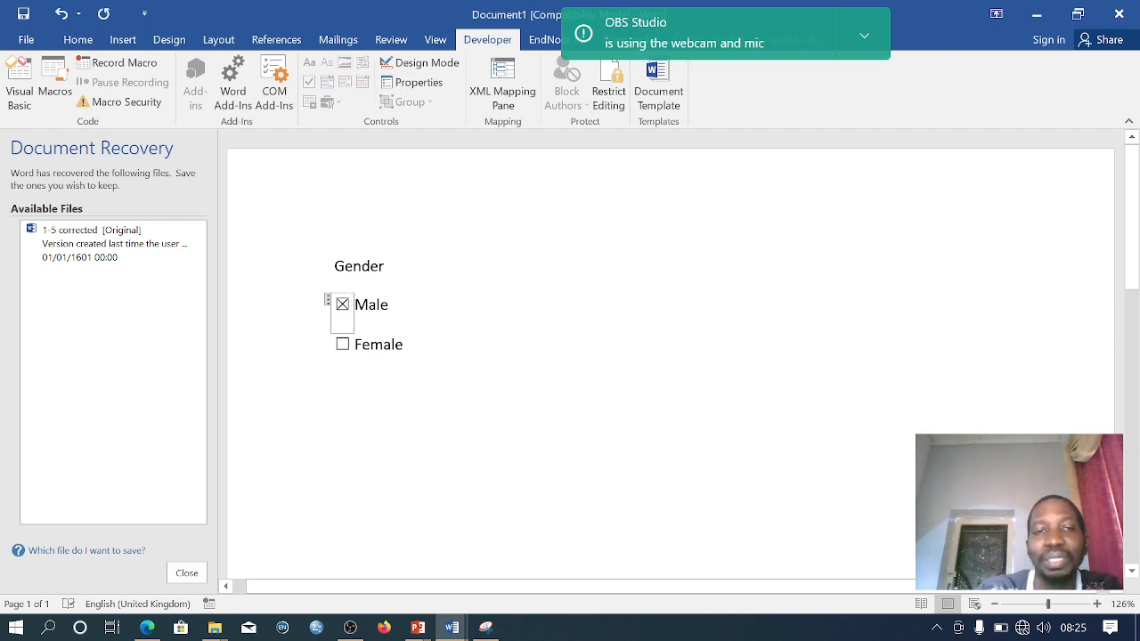
pyautogui.click(676, 356)
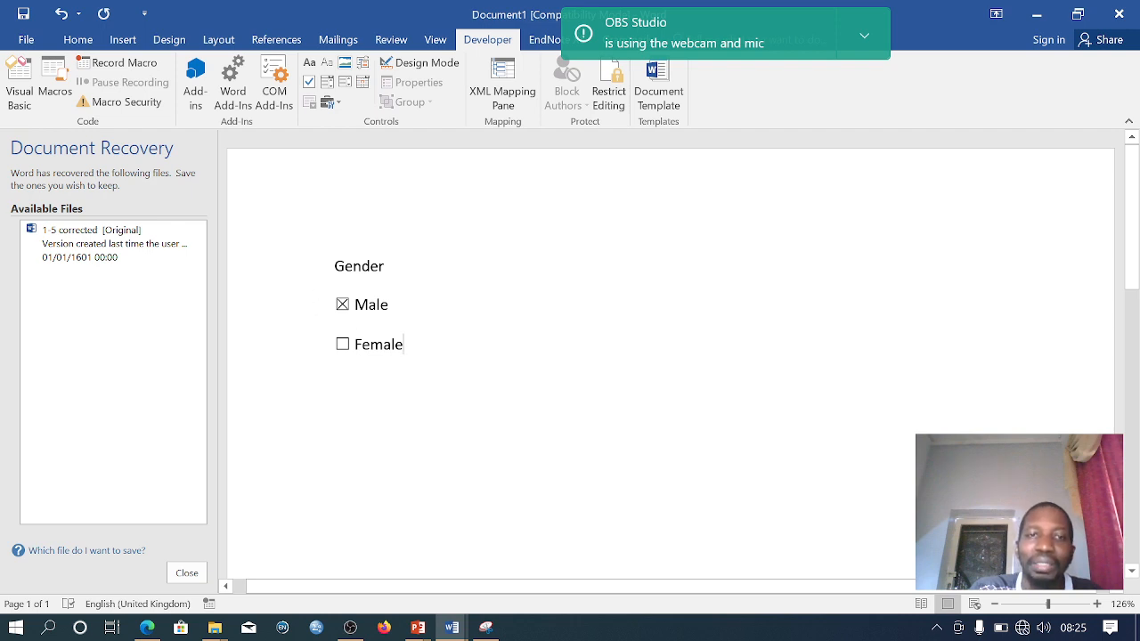
pyautogui.hotkey('ctrl', 'a')
pyautogui.hotkey('ctrl', 'c')
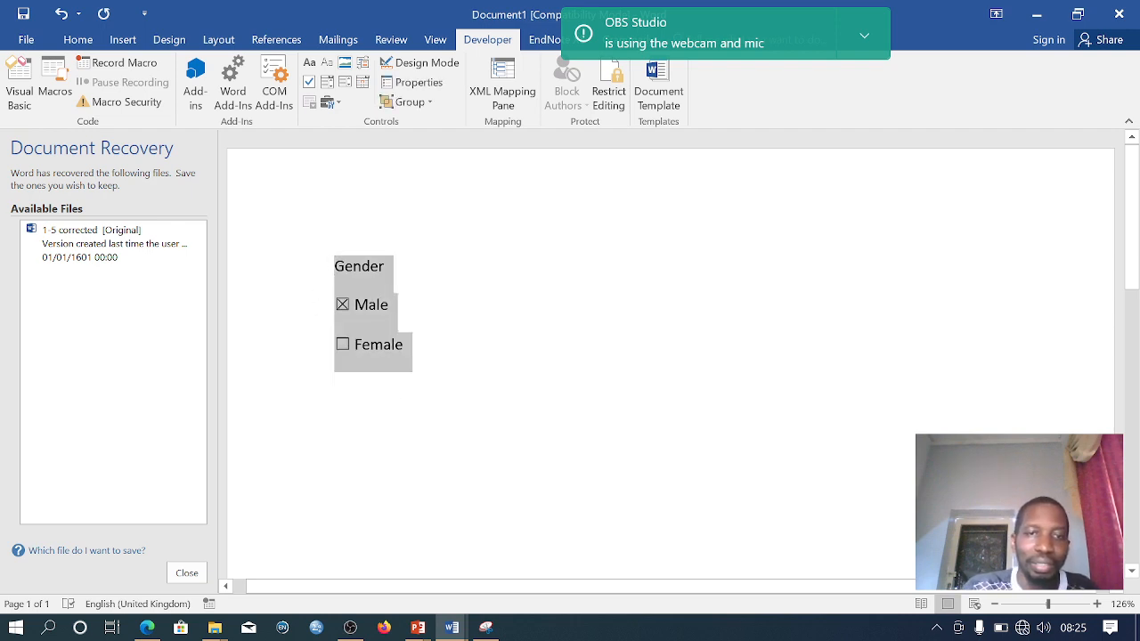
pyautogui.click(335, 383)
pyautogui.hotkey('ctrl', 'v')
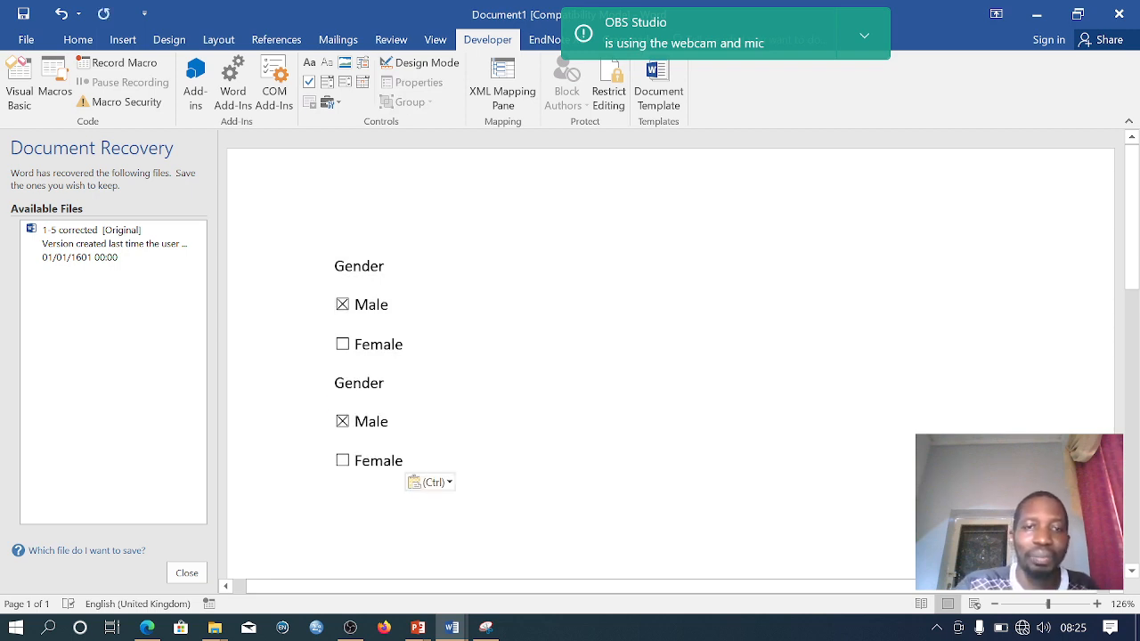
# - Replace the heading of the duplicated block with "Employment Status"
pyautogui.click(306, 392)
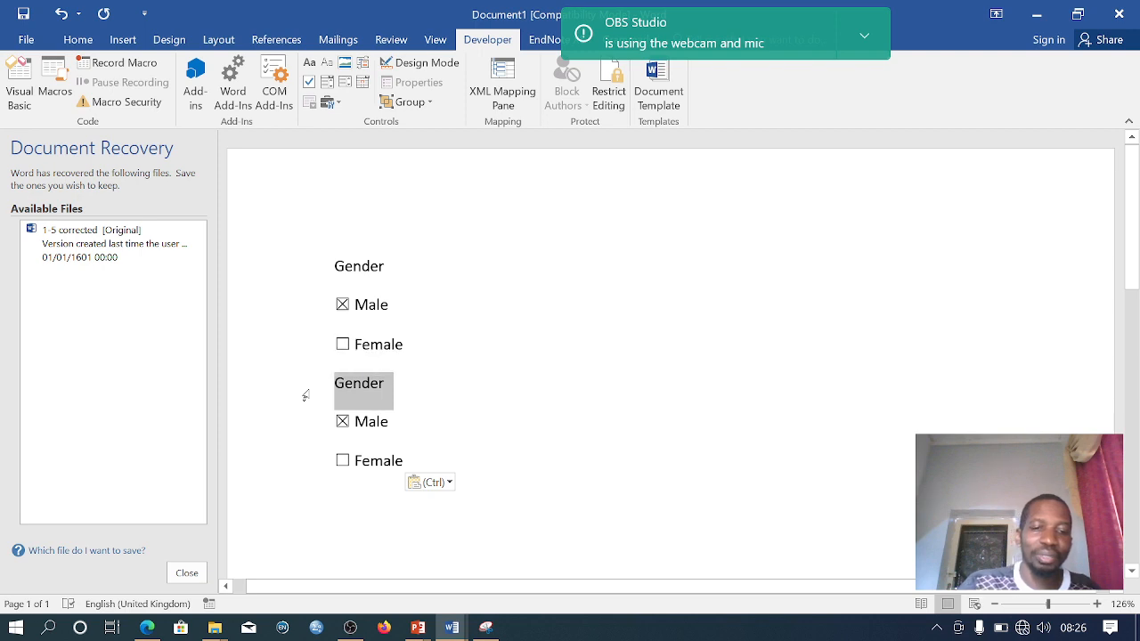
pyautogui.write('E')
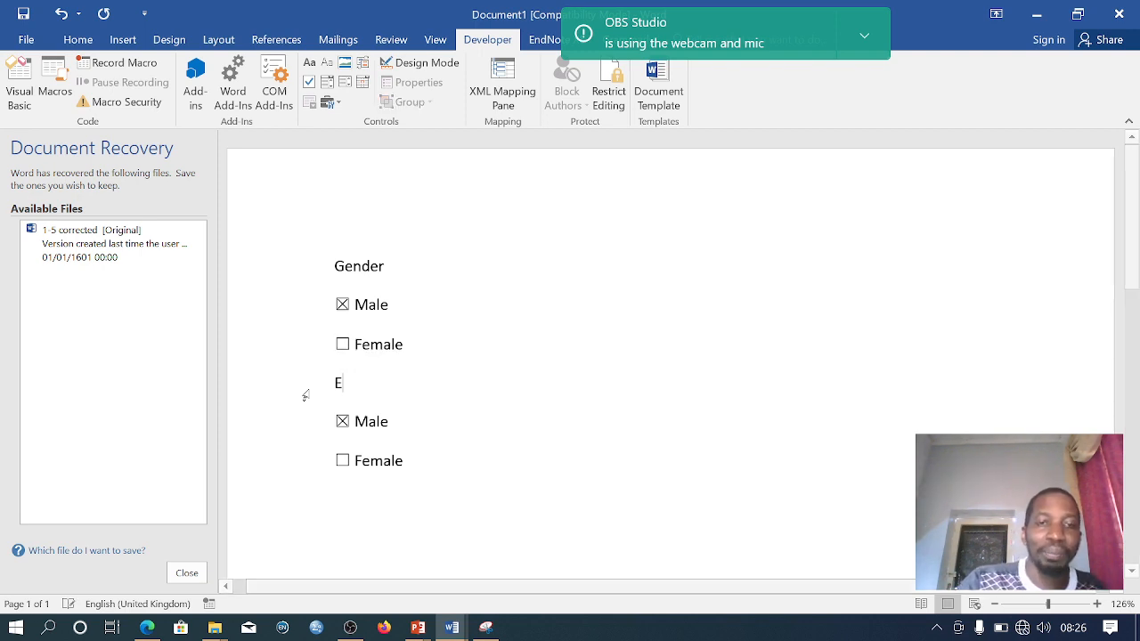
pyautogui.write('mployment')
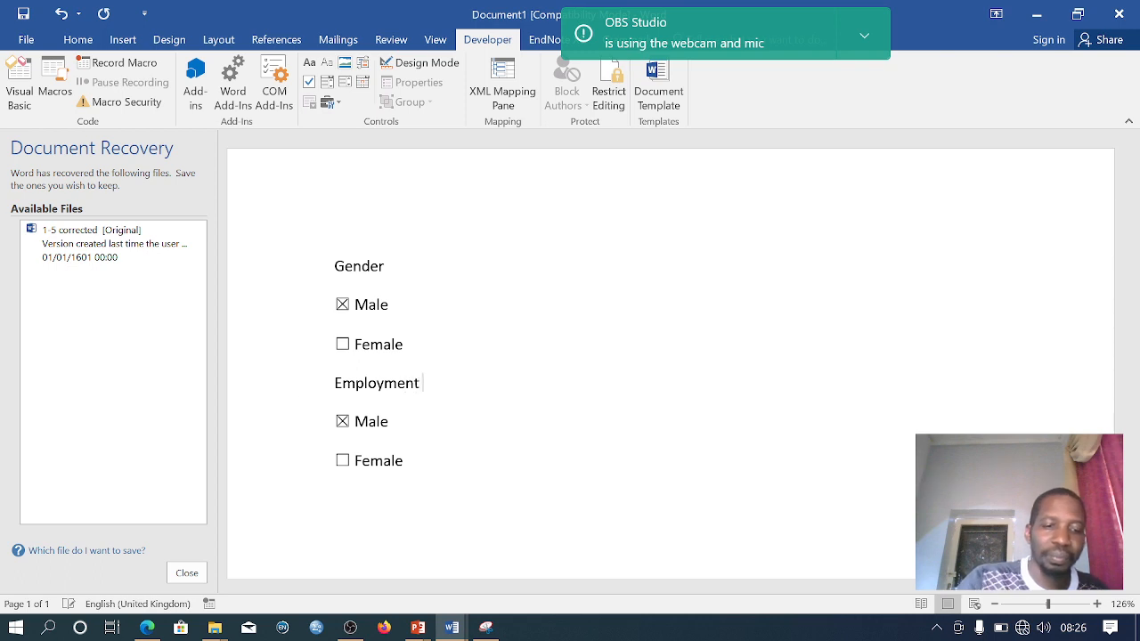
pyautogui.write(' Stau')
pyautogui.press('BackSpace')
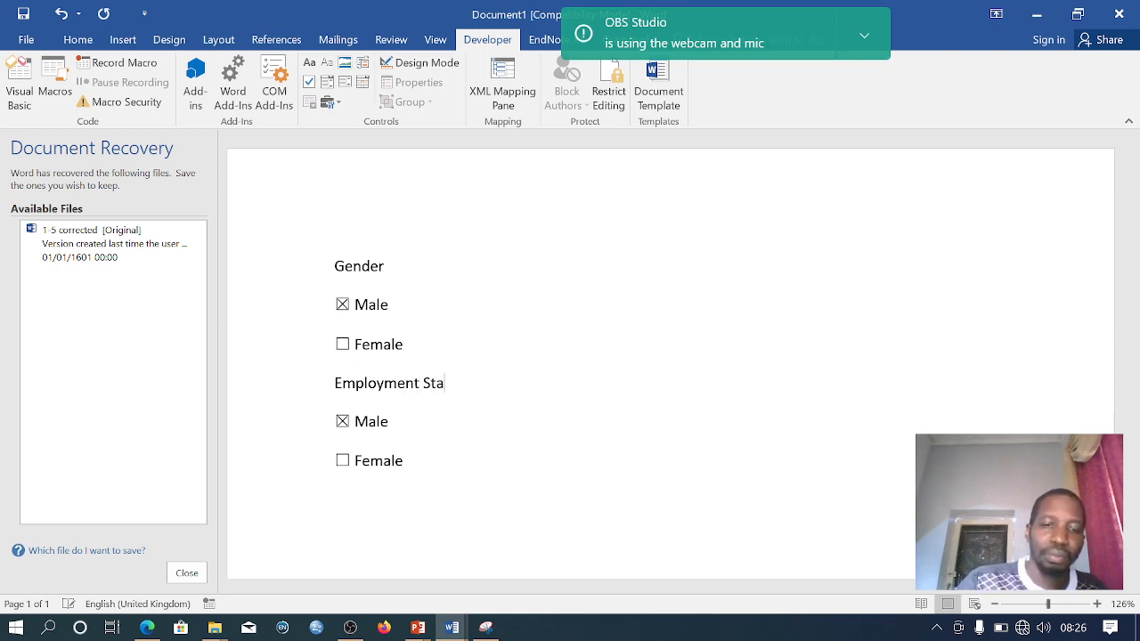
pyautogui.write('tus')
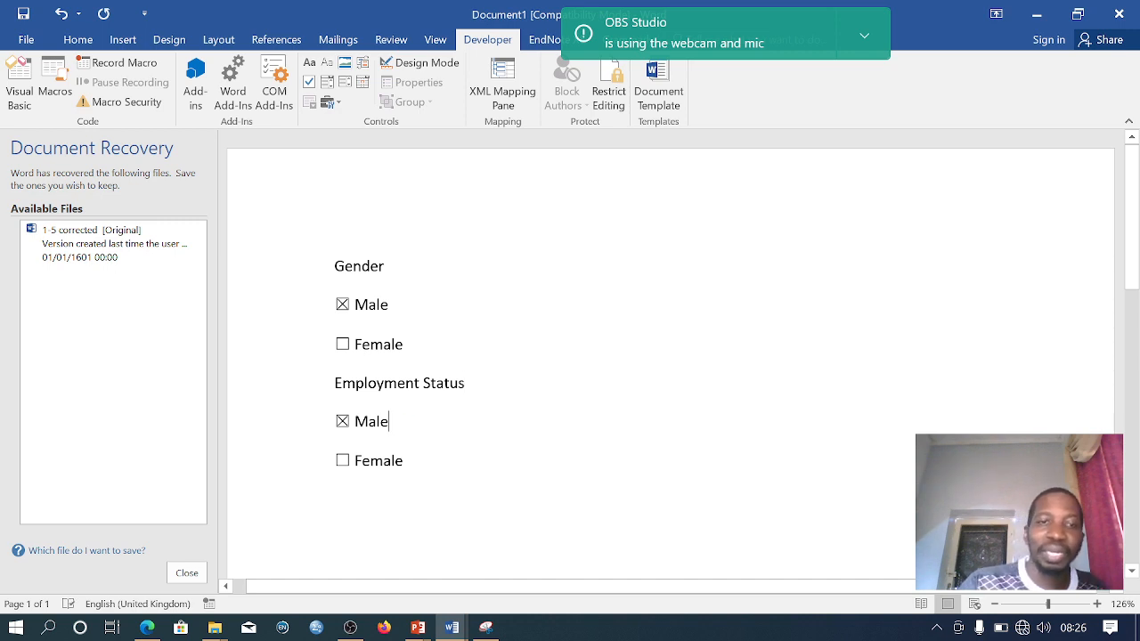
# - Replace the label of the first checkbox under Employment Status with "Employed"
pyautogui.press('BackSpace')
pyautogui.press('BackSpace')
pyautogui.press('BackSpace')
pyautogui.press('BackSpace')
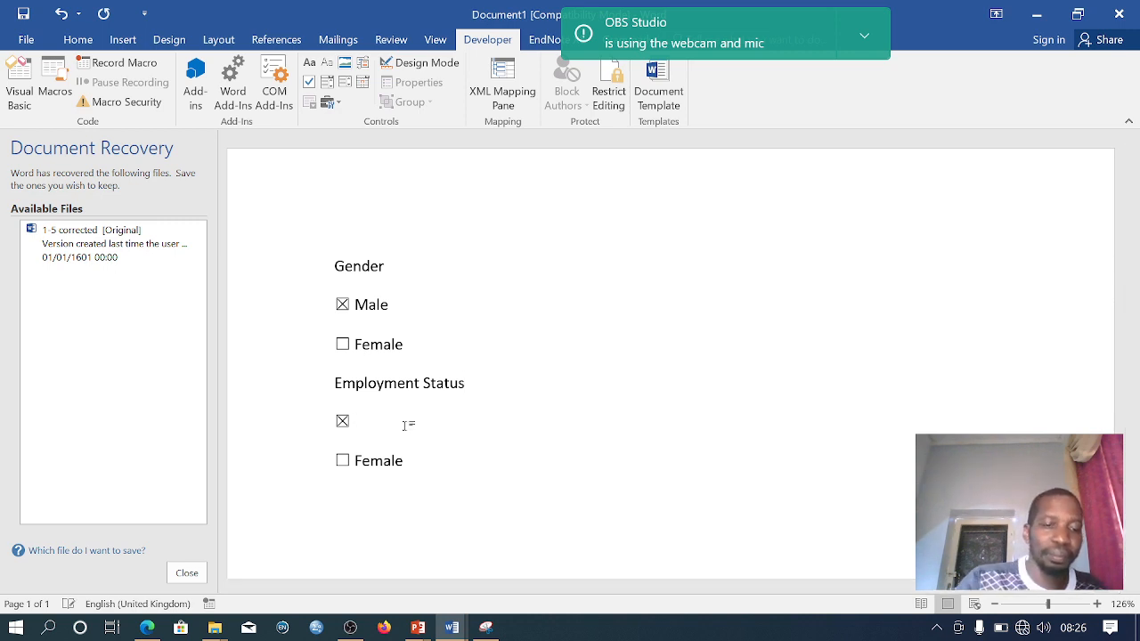
pyautogui.write('Employ')
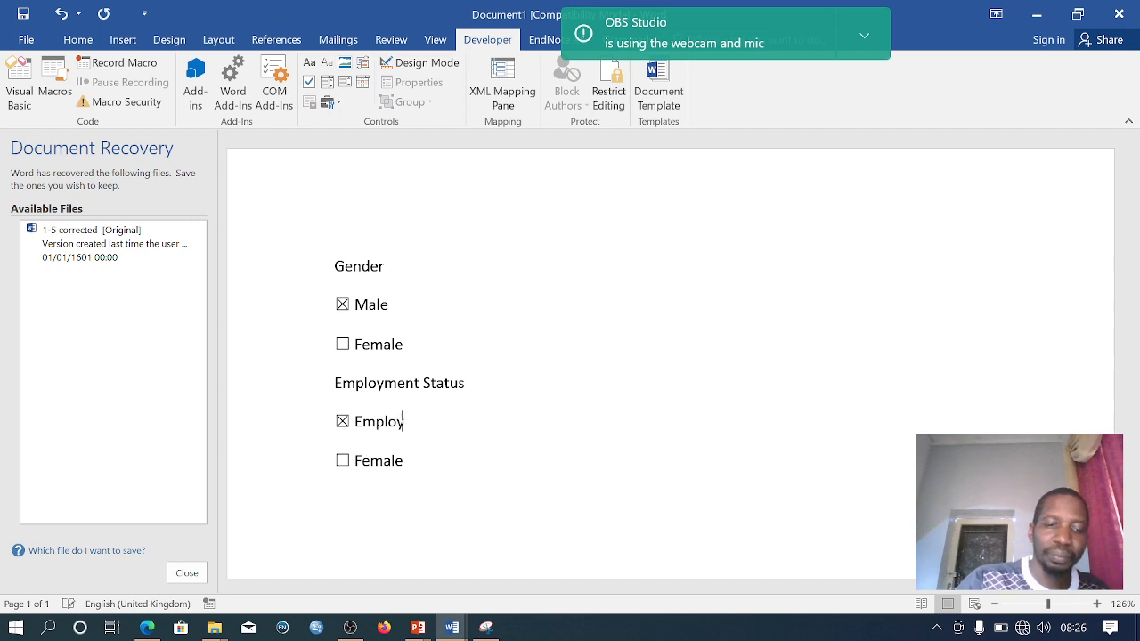
pyautogui.write('ed')
# - Replace the "Female" label under Employment Status with "Unemployed"
pyautogui.click(403, 460)
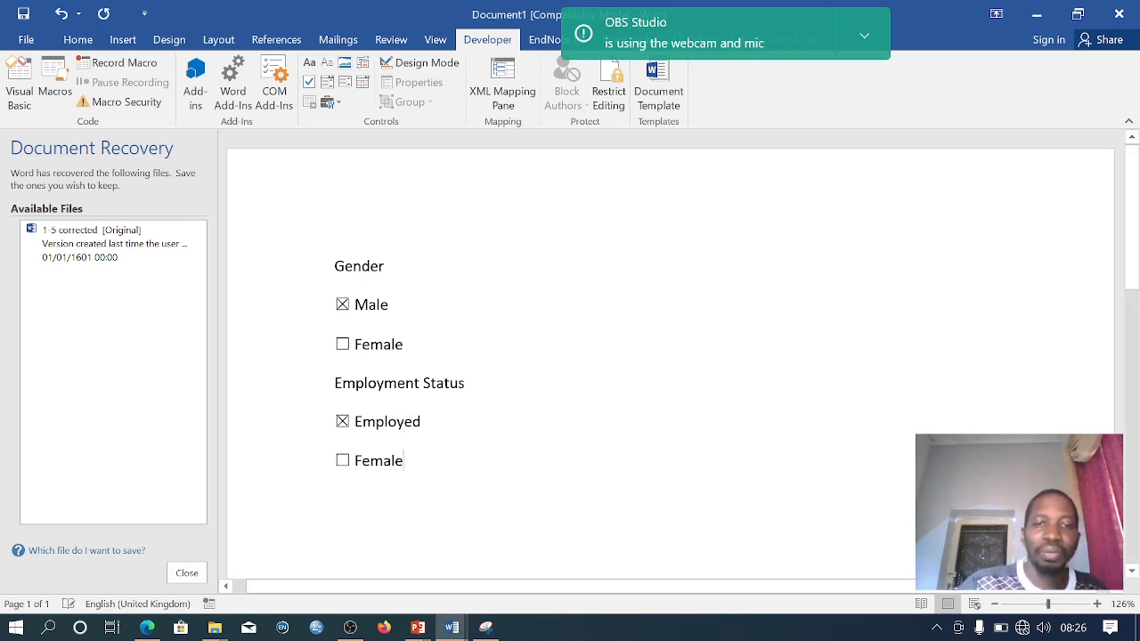
pyautogui.press('BackSpace')
pyautogui.press('BackSpace')
pyautogui.press('BackSpace')
pyautogui.press('BackSpace')
pyautogui.press('BackSpace')
pyautogui.press('BackSpace')
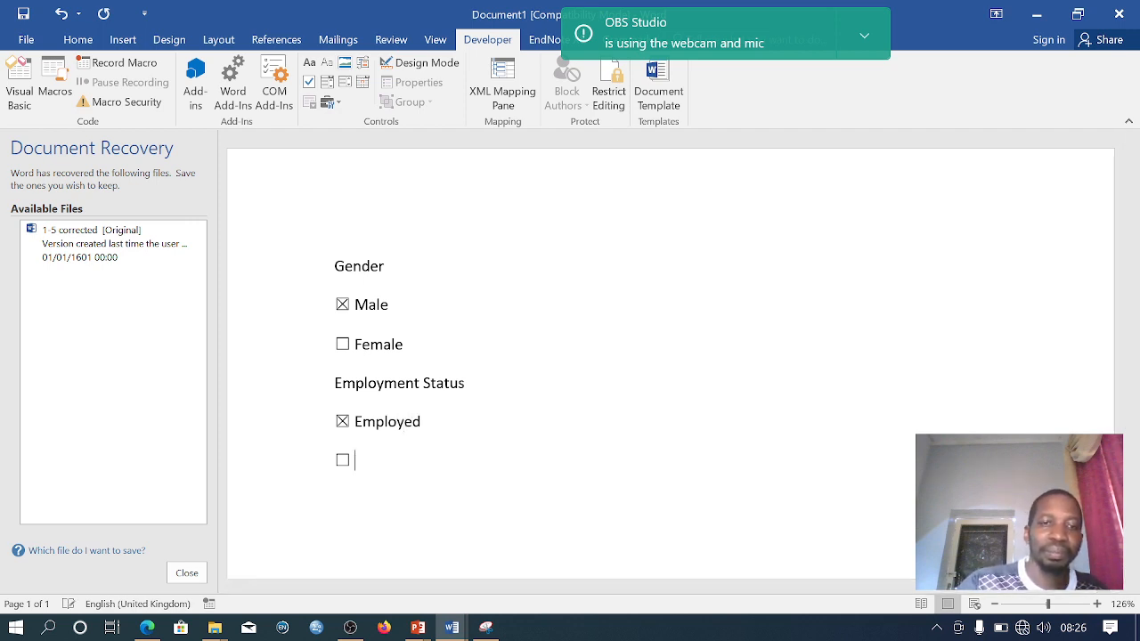
pyautogui.write('Une')
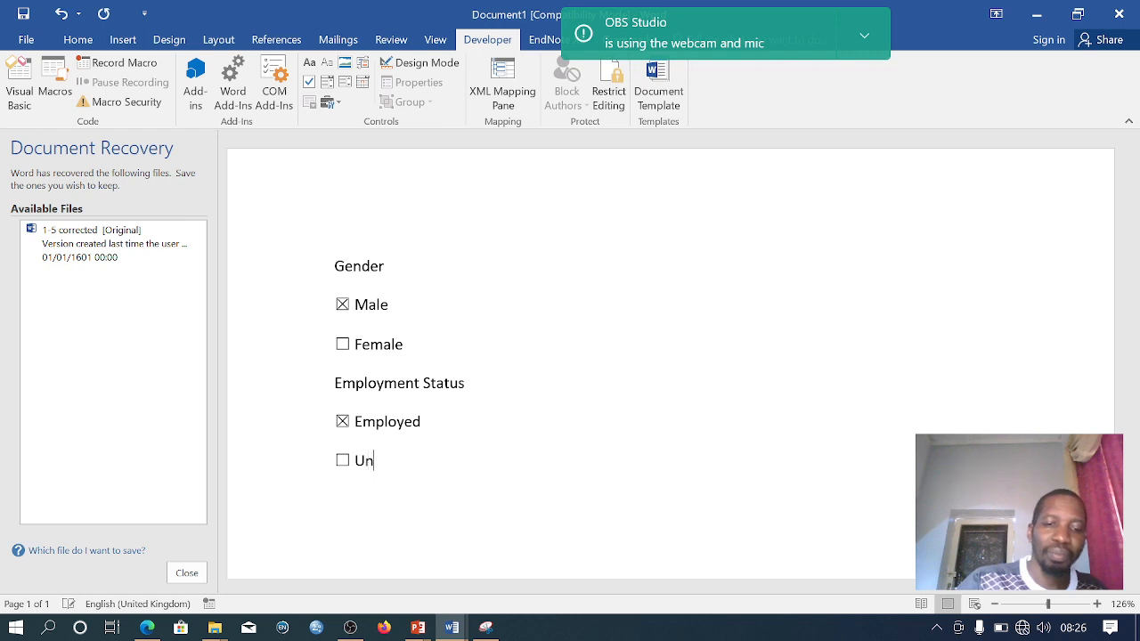
pyautogui.write('ployed')
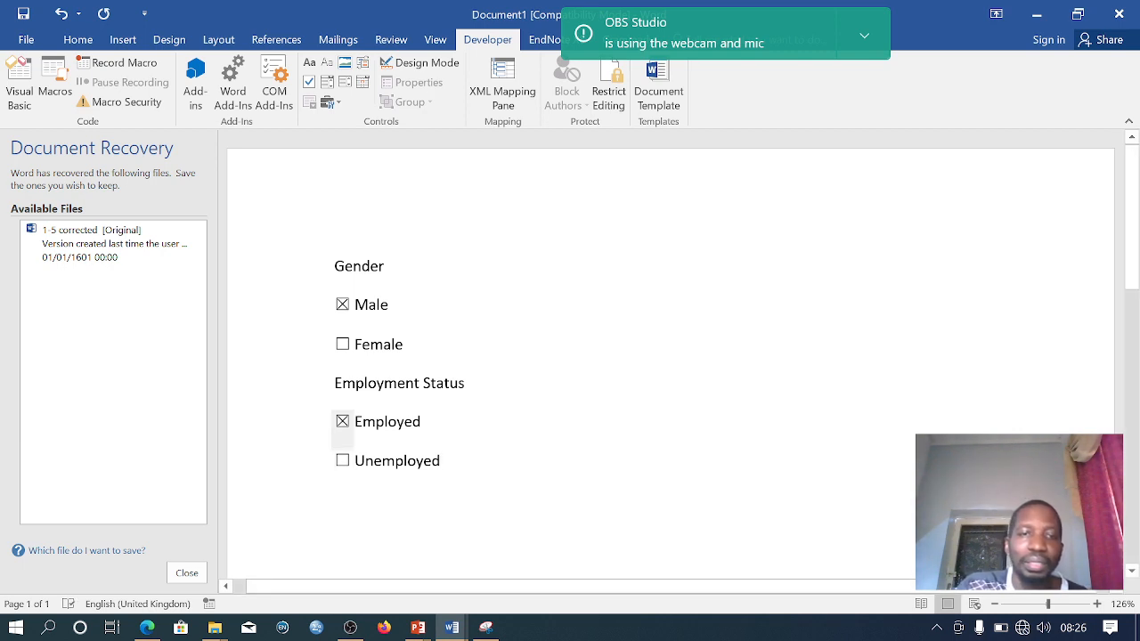
# - Tick the Employed and Unemployed checkboxes and duplicate both lines directly below the originals
pyautogui.click(342, 421)
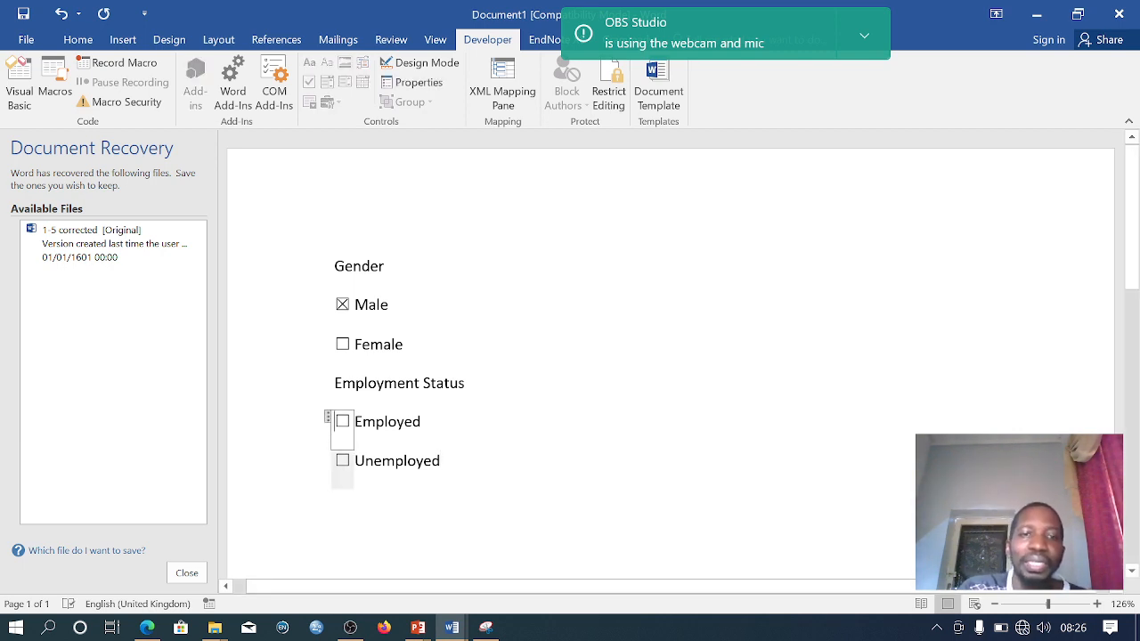
pyautogui.click(342, 461)
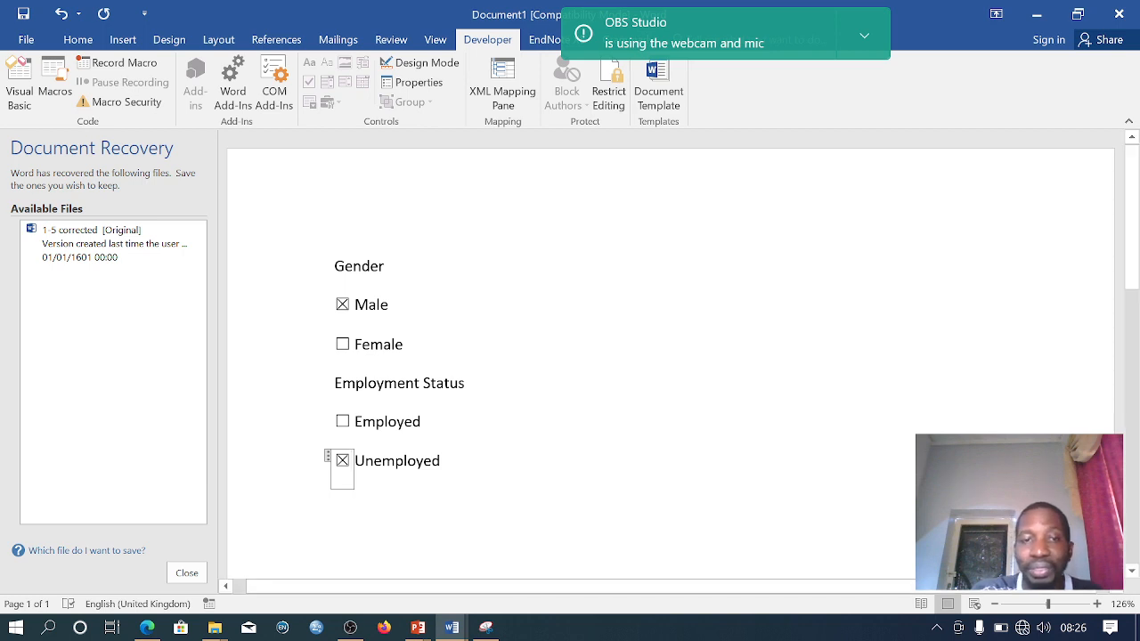
pyautogui.moveTo(342, 422); pyautogui.dragTo(411, 456)
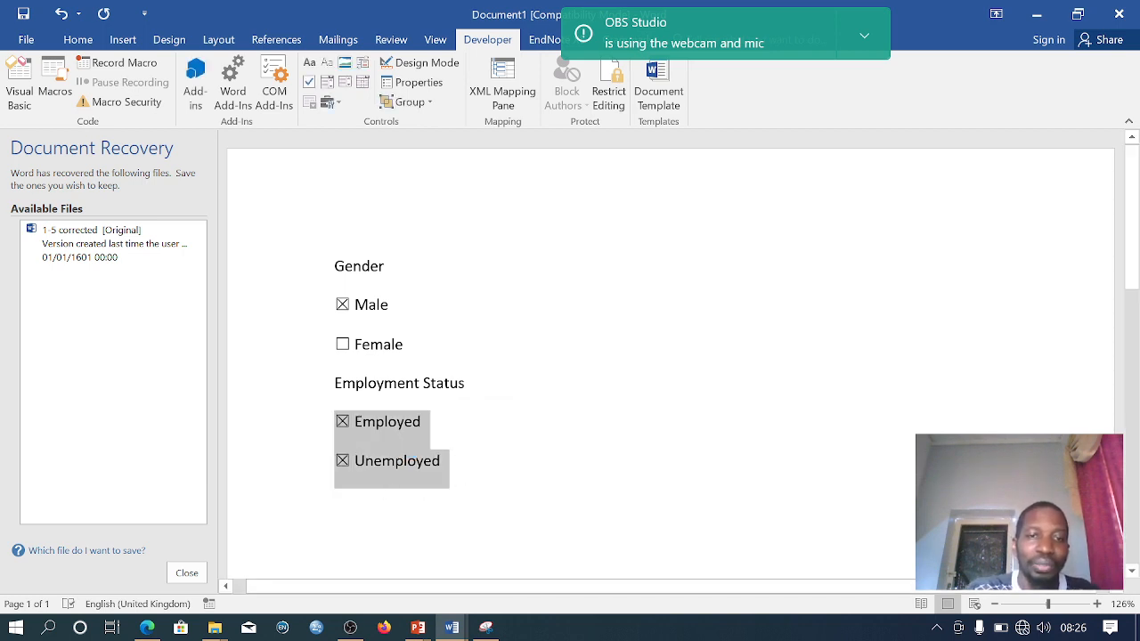
pyautogui.click(335, 498)
pyautogui.write('☒ Employed ☒ Unemployed')
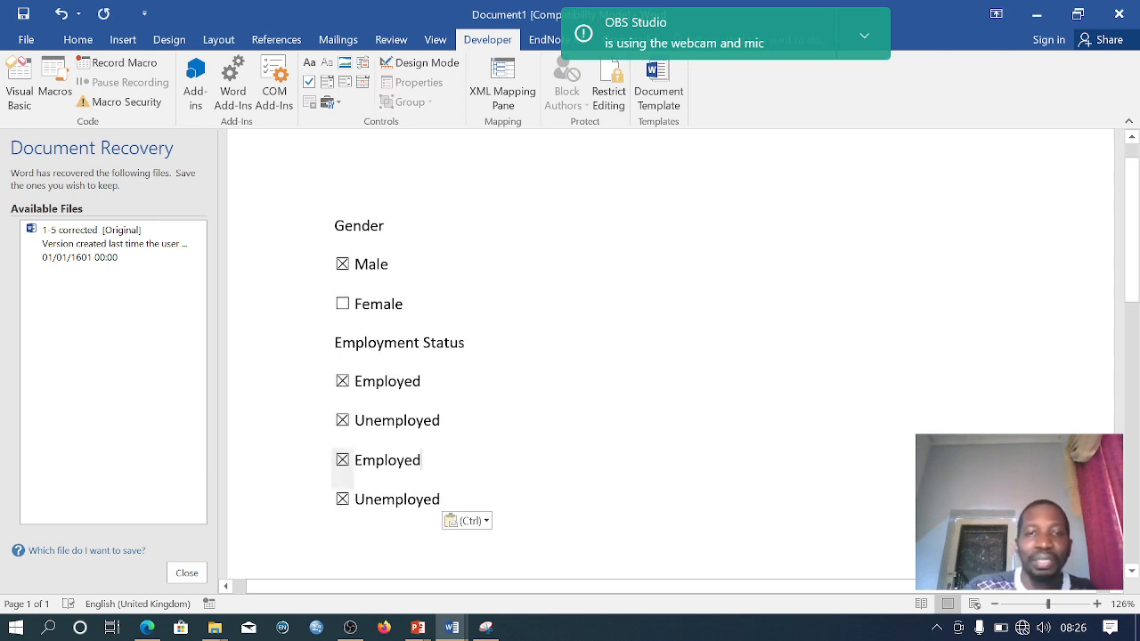
# - Replace the duplicated "Employed" label with "Student"
pyautogui.press('BackSpace')
pyautogui.press('BackSpace')
pyautogui.press('BackSpace')
pyautogui.press('BackSpace')
pyautogui.press('BackSpace')
pyautogui.press('BackSpace')
pyautogui.press('BackSpace')
pyautogui.press('BackSpace')
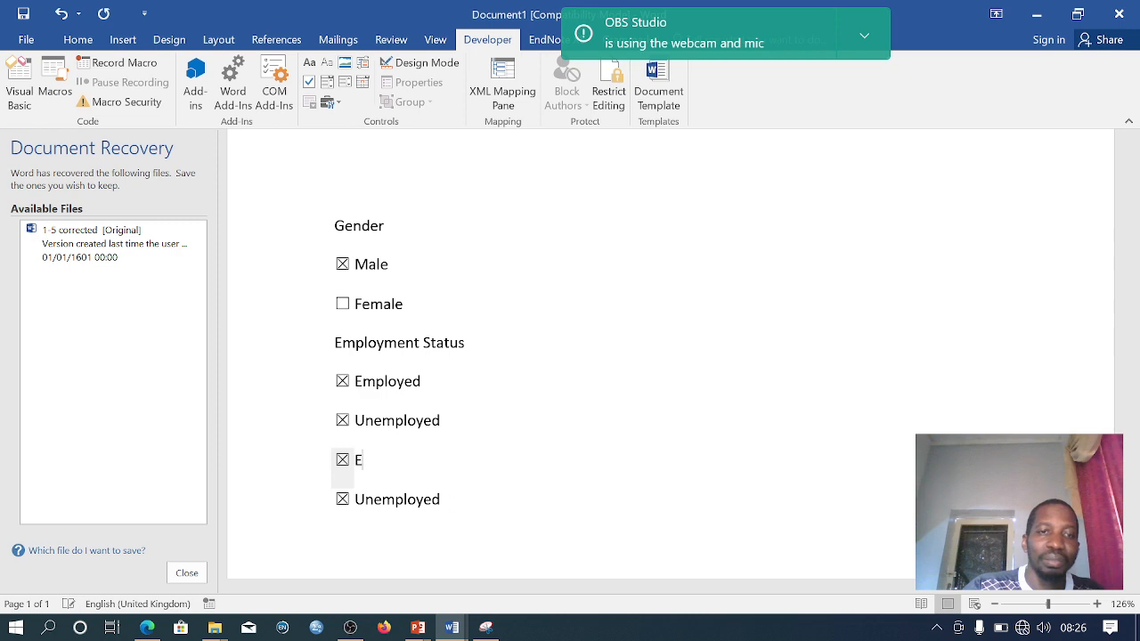
pyautogui.write('S')
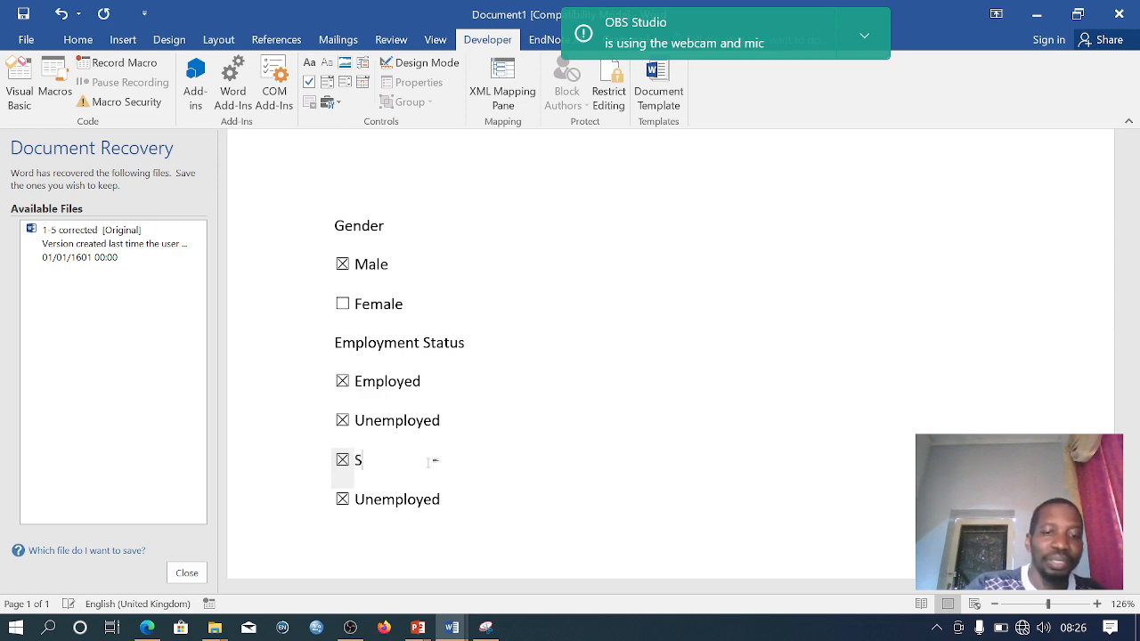
pyautogui.write('tudent')
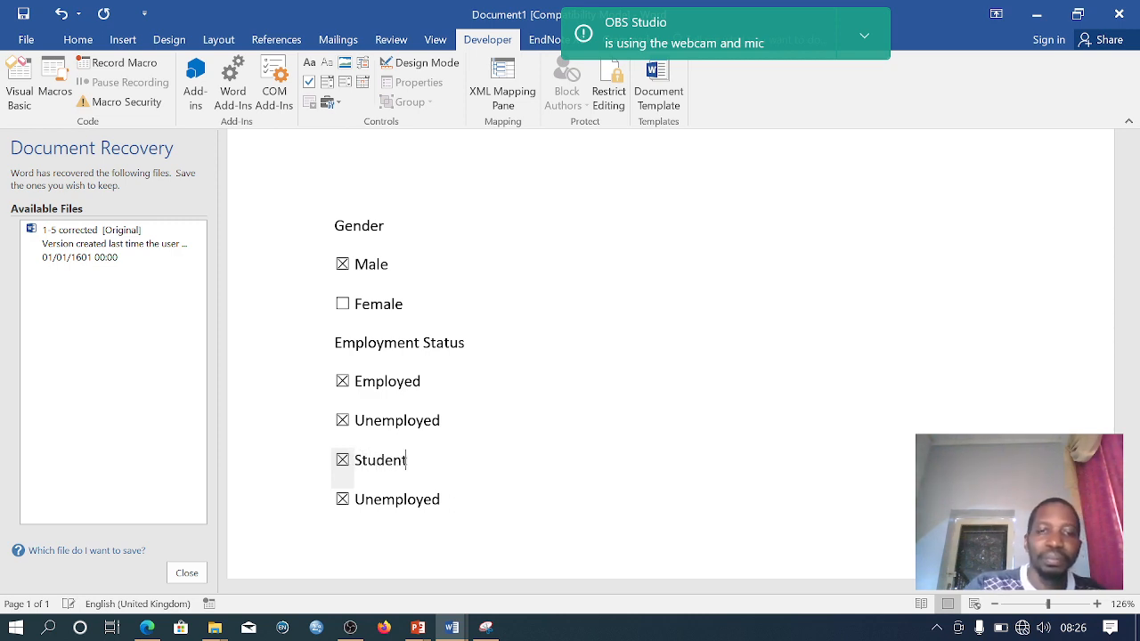
# - Replace the duplicated "Unemployed" label on the last line with "Undecided"
pyautogui.click(441, 500)
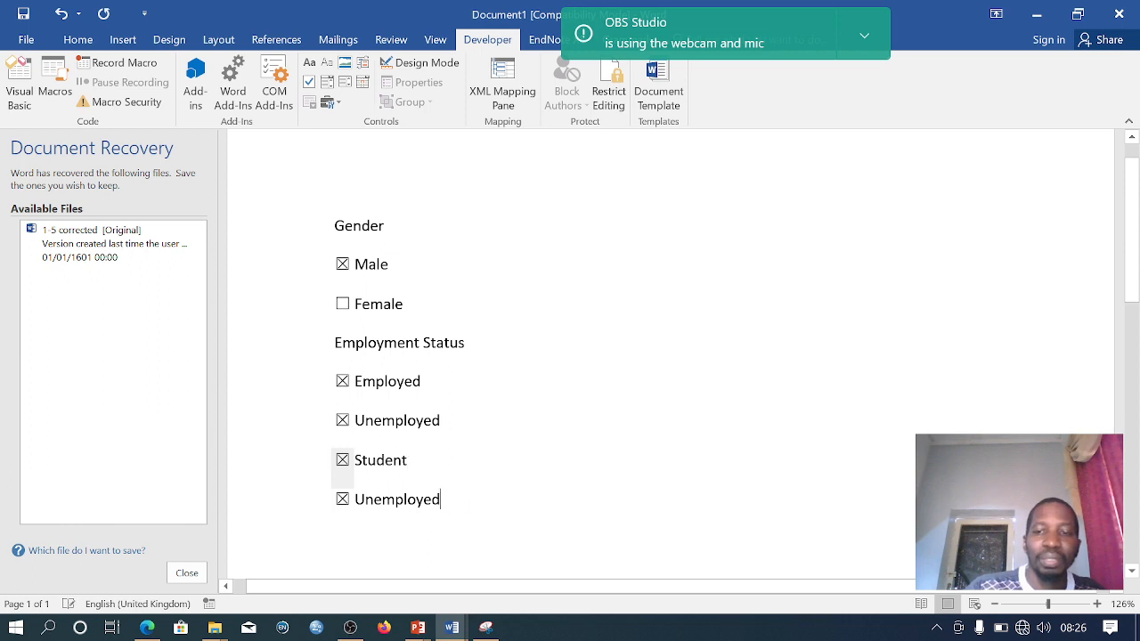
pyautogui.press('BackSpace')
pyautogui.press('BackSpace')
pyautogui.press('BackSpace')
pyautogui.press('BackSpace')
pyautogui.press('BackSpace')
pyautogui.press('BackSpace')
pyautogui.press('BackSpace')
pyautogui.press('BackSpace')
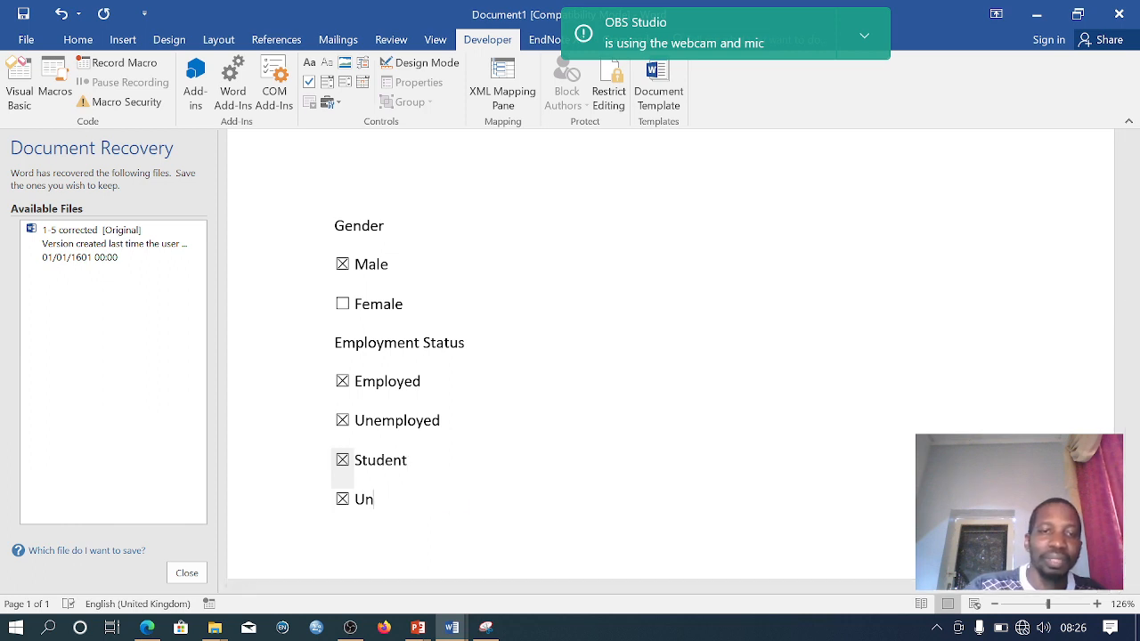
pyautogui.write('deci')
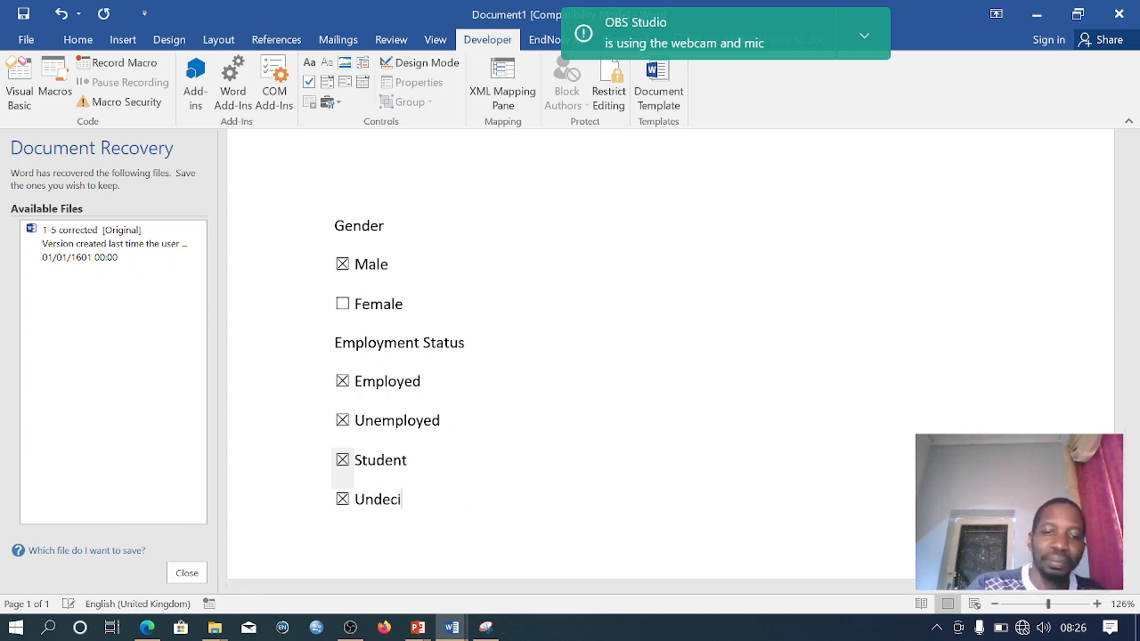
pyautogui.write('ded')
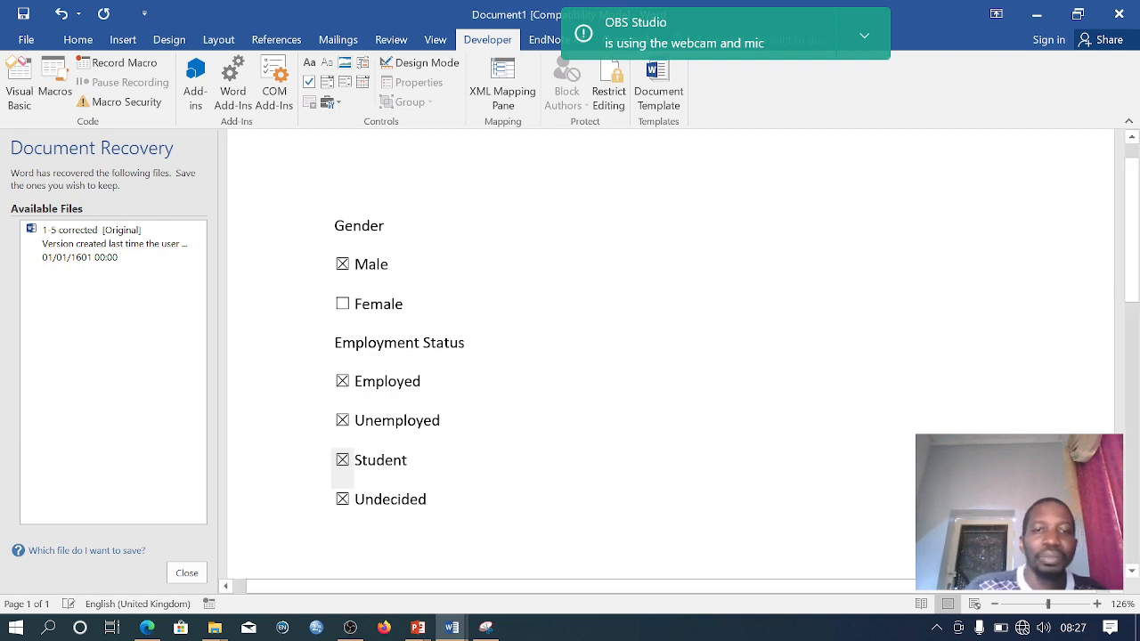
# - Clear all four checkboxes under Employment Status
pyautogui.click(342, 500)
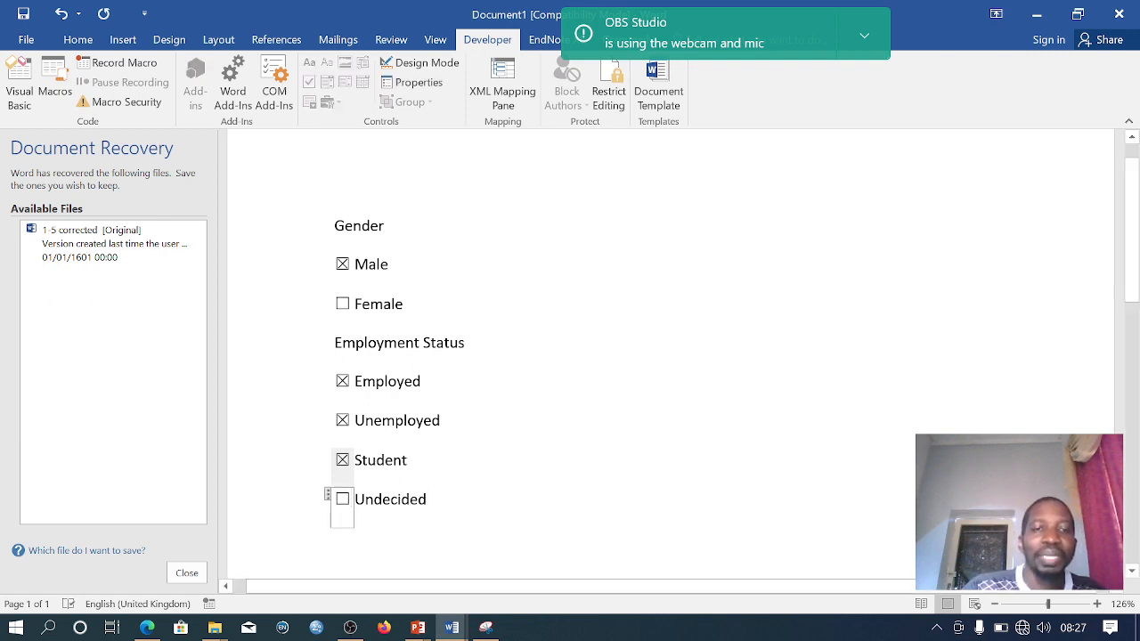
pyautogui.click(343, 461)
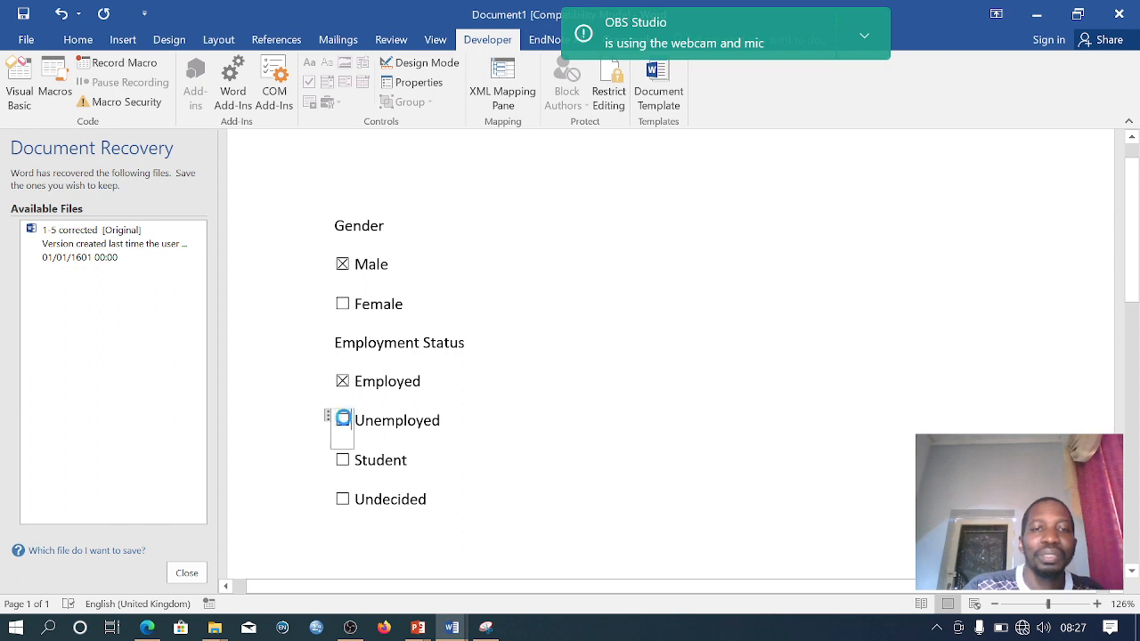
pyautogui.click(343, 420)
pyautogui.click(343, 381)
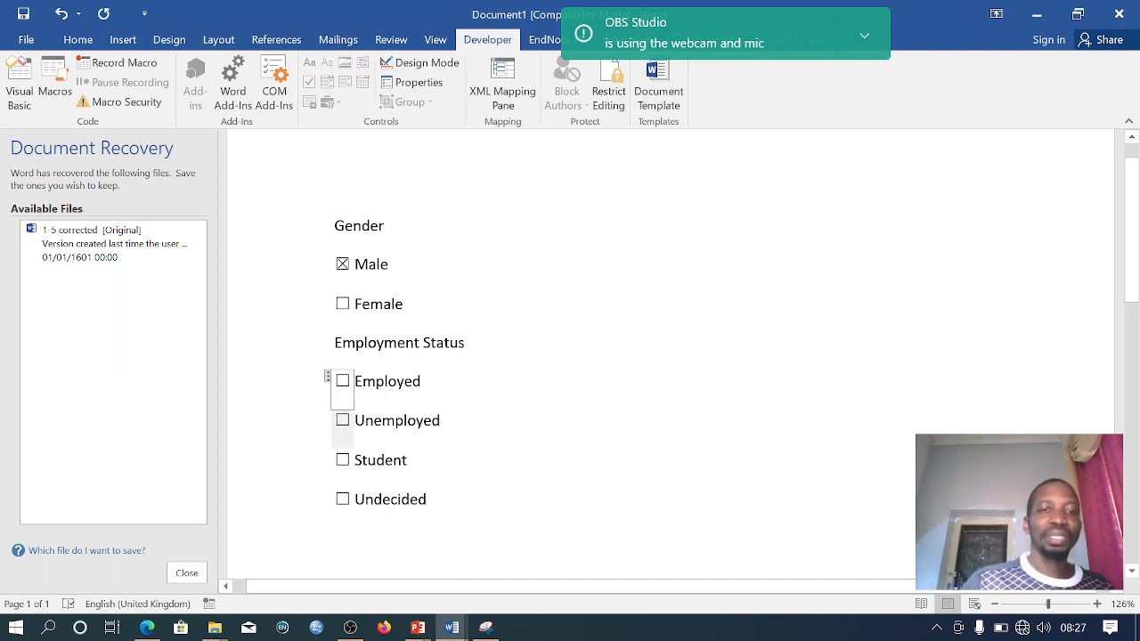
# - Tick the Unemployed checkbox and clear the Male checkbox
pyautogui.click(343, 421)
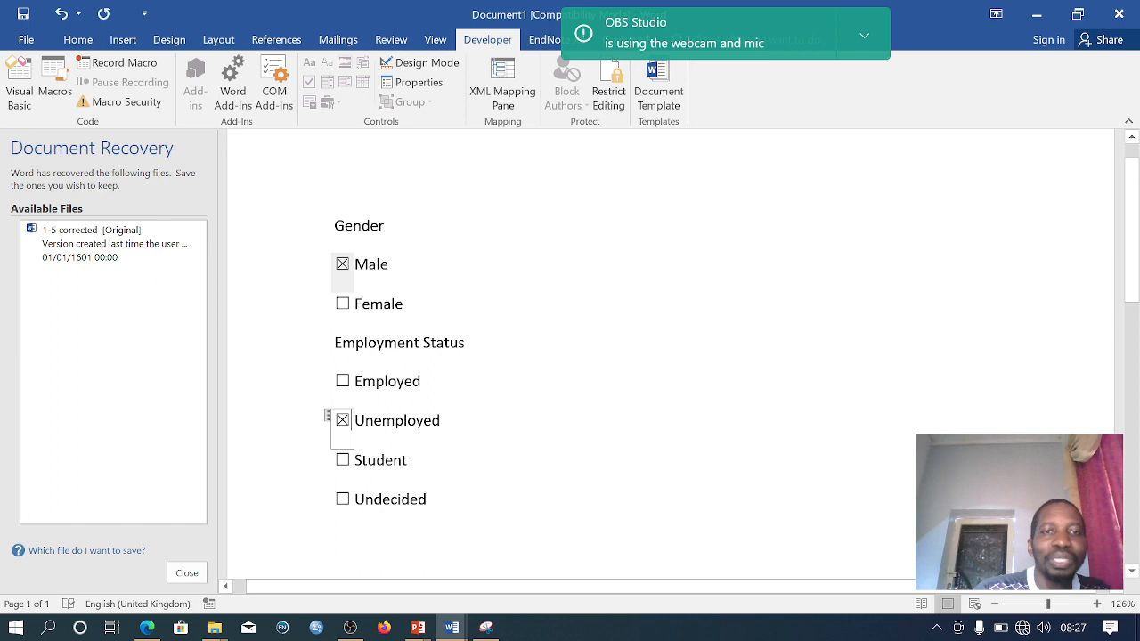
pyautogui.click(342, 264)
pyautogui.click(343, 264)
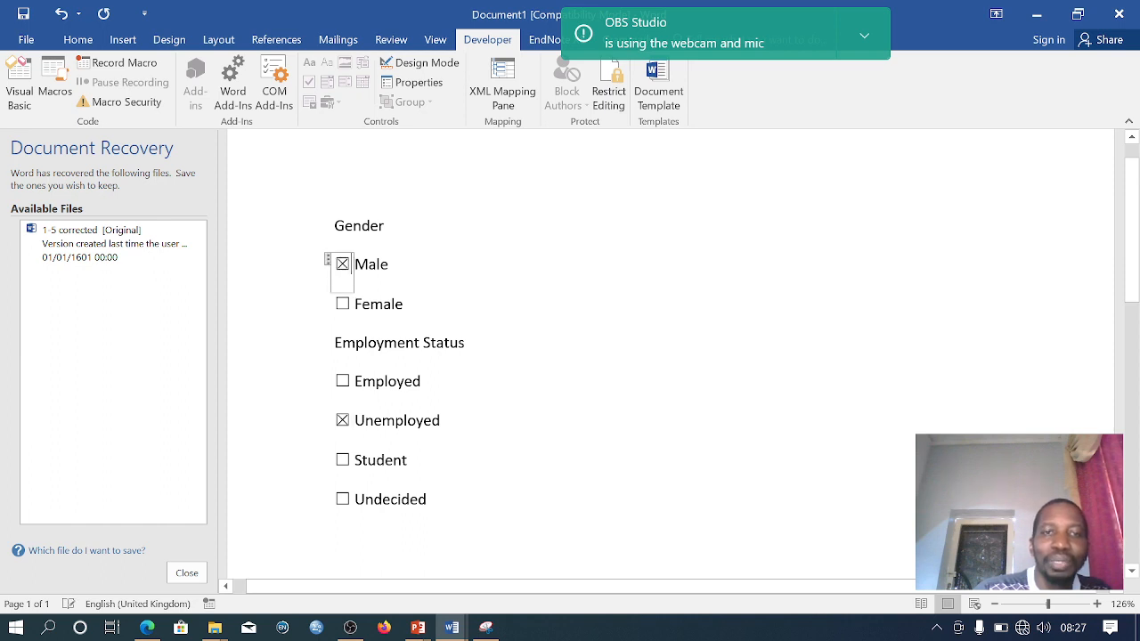
pyautogui.click(343, 265)
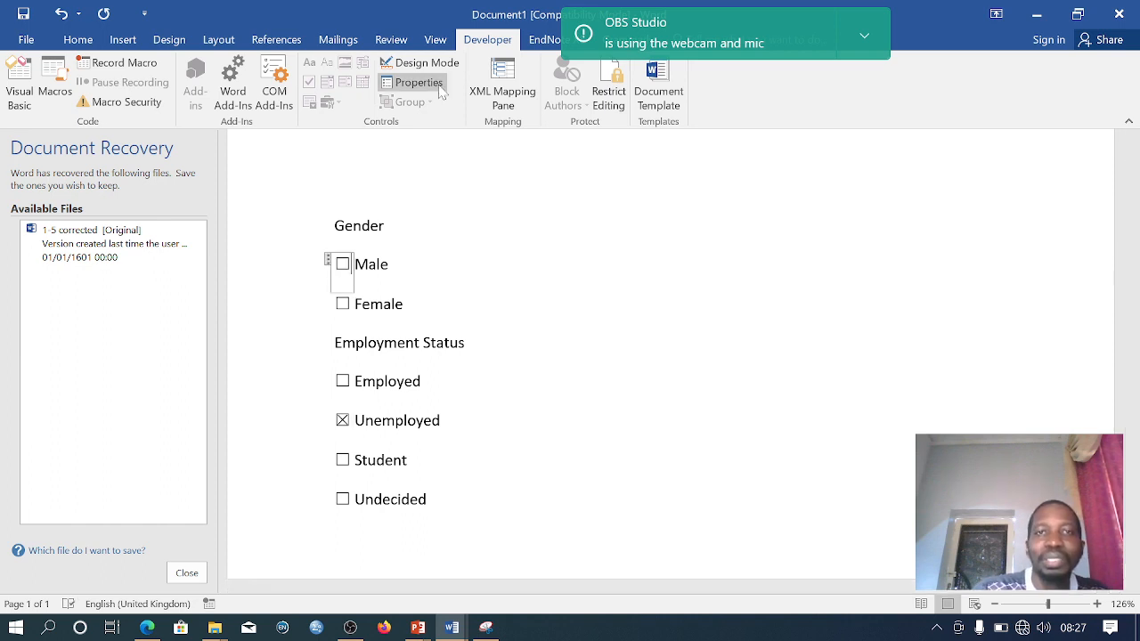
# - Change the checked symbol of the Male checkbox to the Bullet character (code 2022) in its content control properties
pyautogui.click(412, 81)
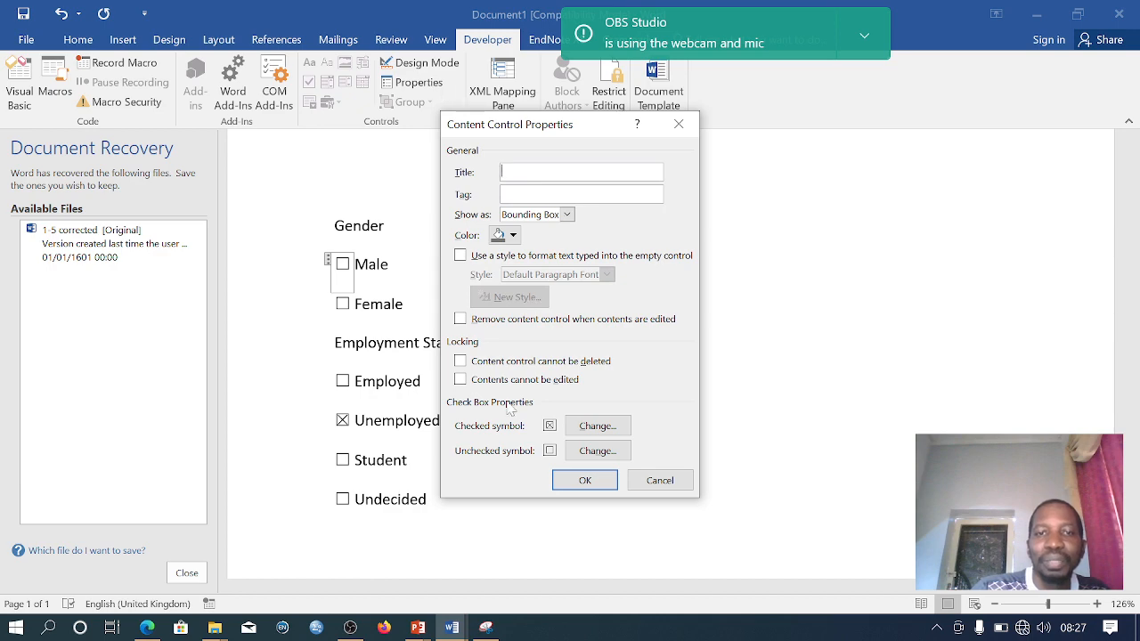
pyautogui.click(595, 428)
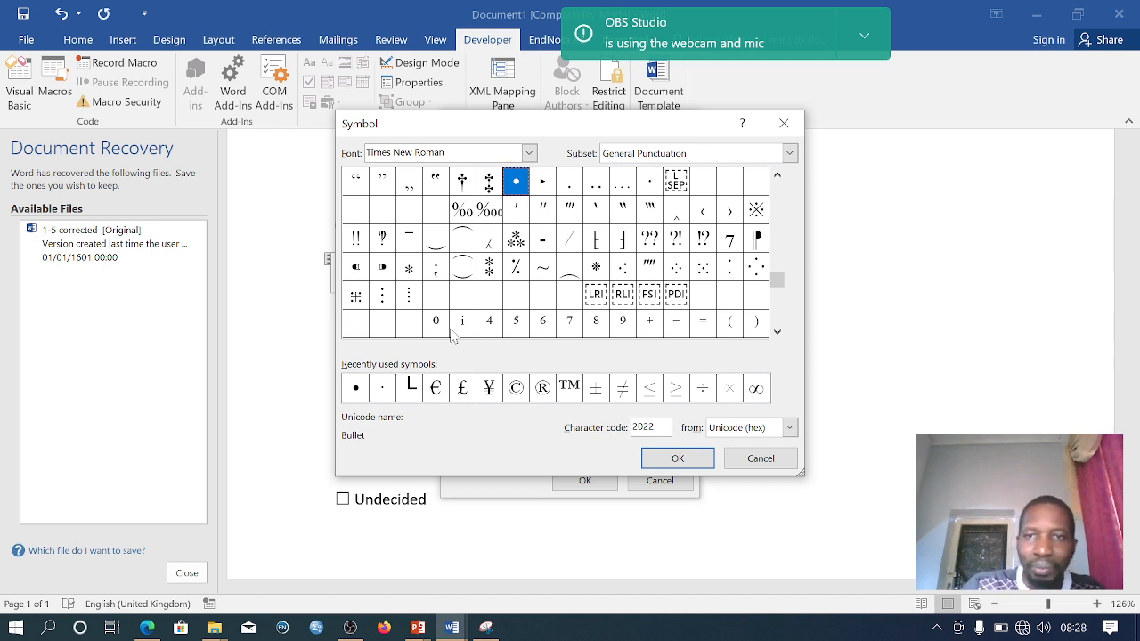
pyautogui.click(359, 391)
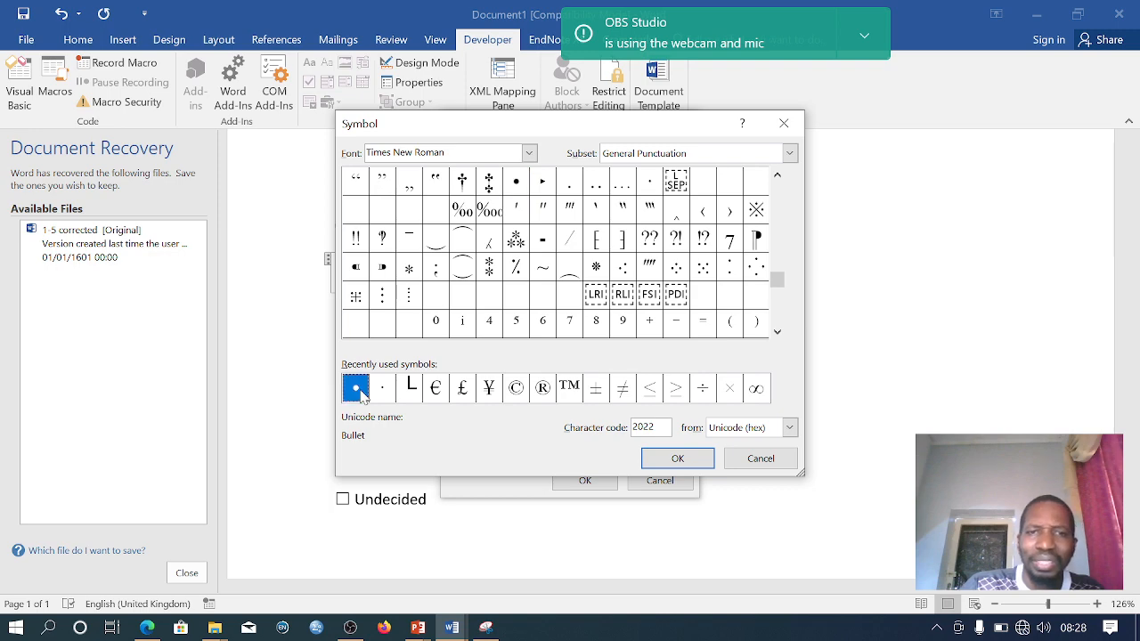
pyautogui.click(678, 458)
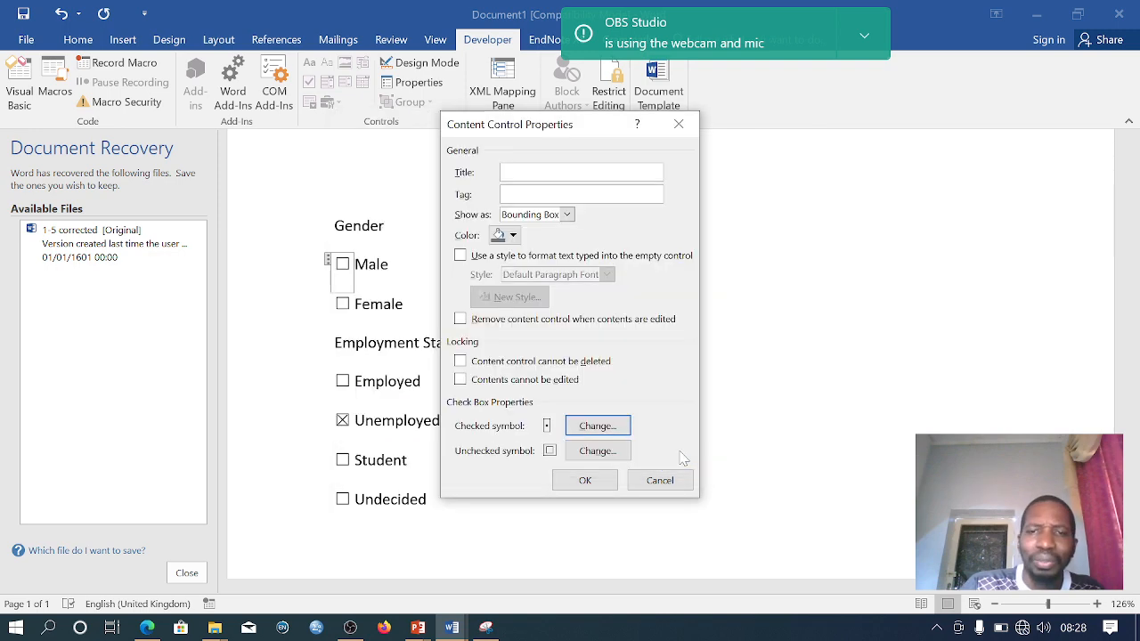
pyautogui.click(584, 480)
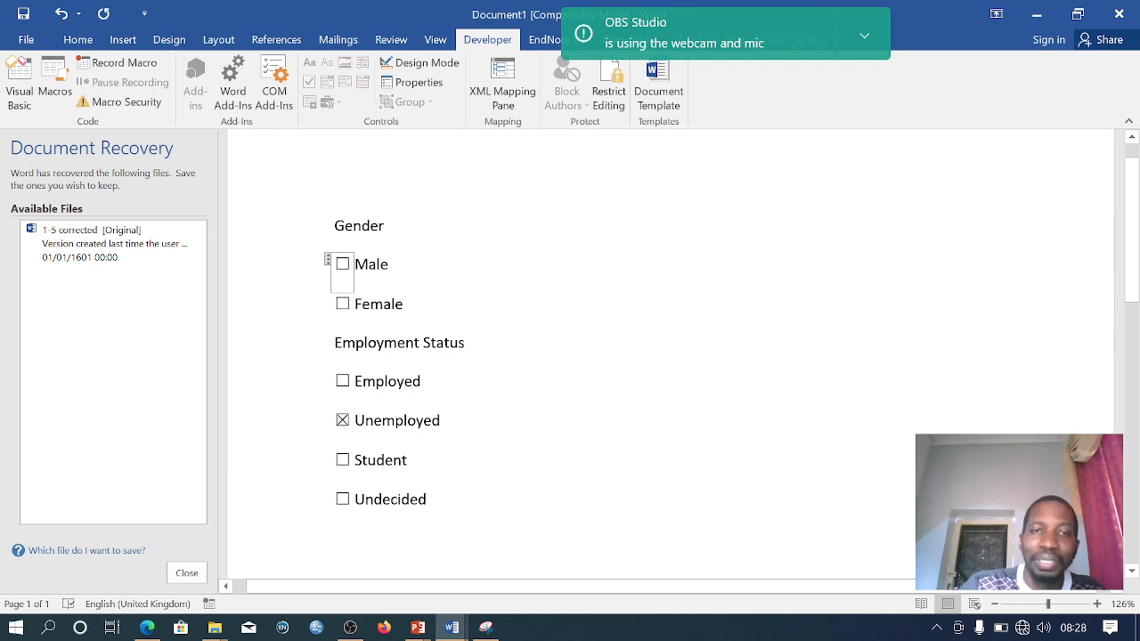
# - Test the Male checkbox by ticking and clearing it, and clear the Unemployed checkbox
pyautogui.click(343, 265)
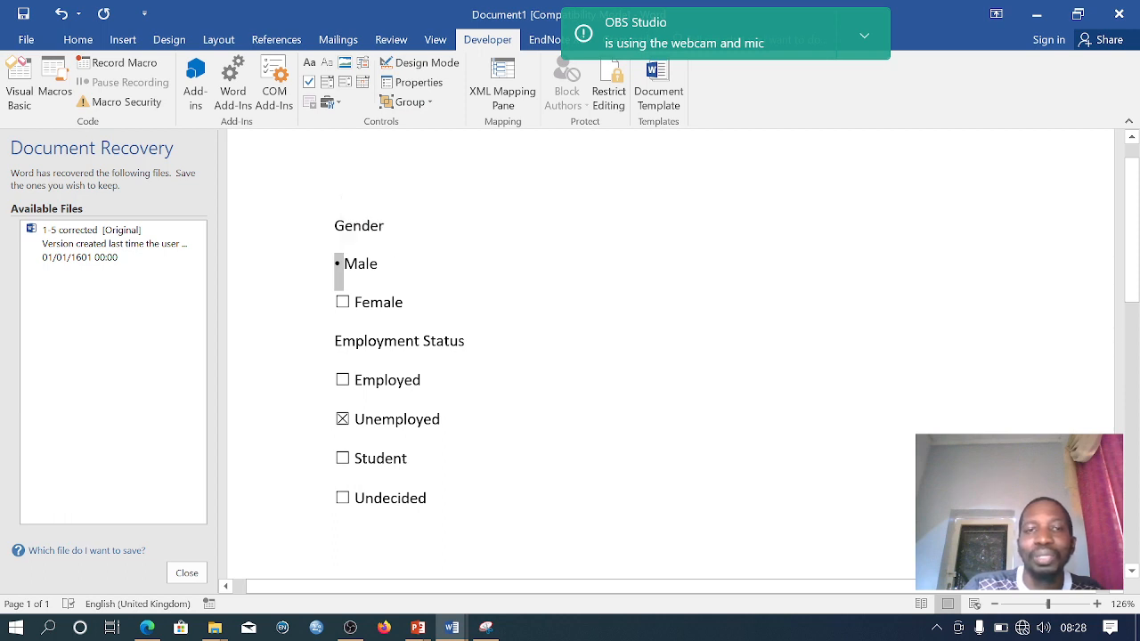
pyautogui.click(459, 286)
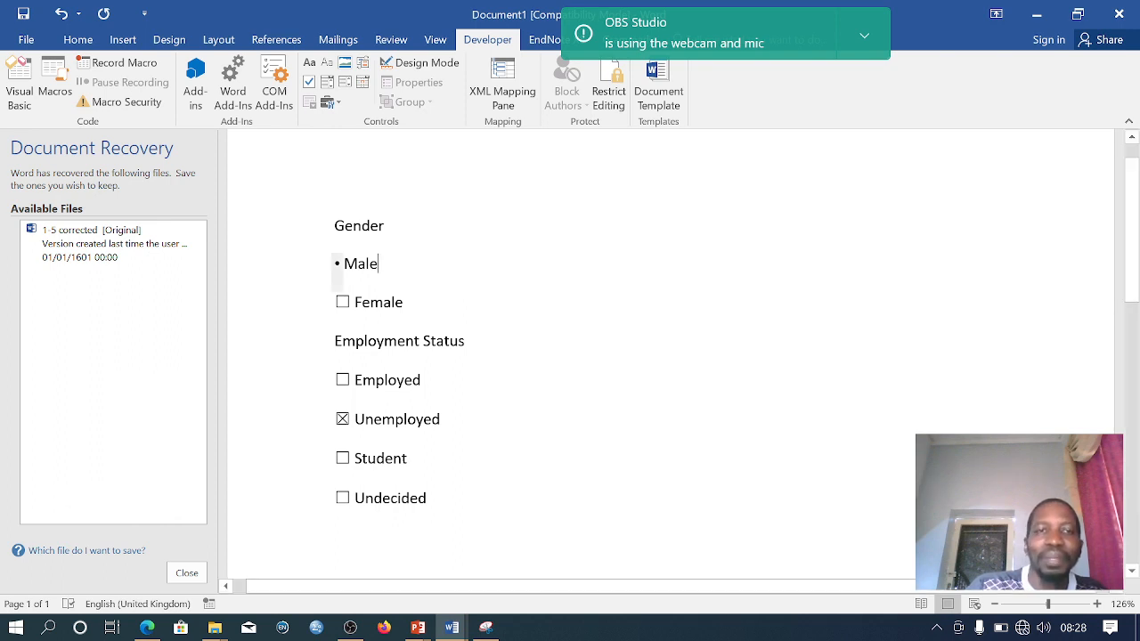
pyautogui.click(337, 266)
pyautogui.click(458, 271)
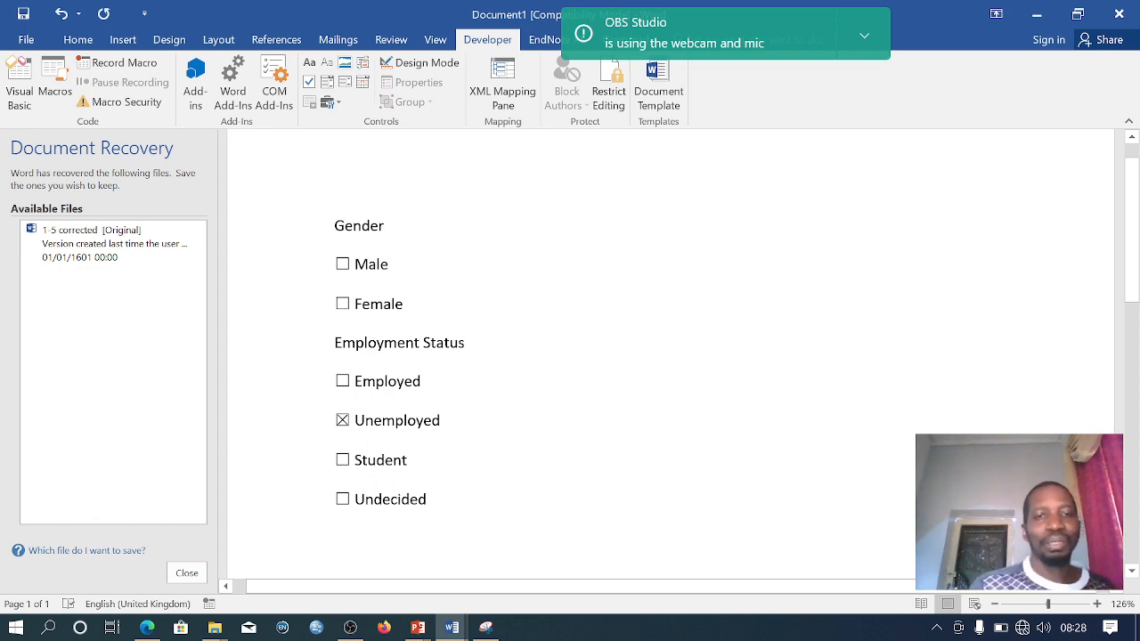
pyautogui.click(343, 420)
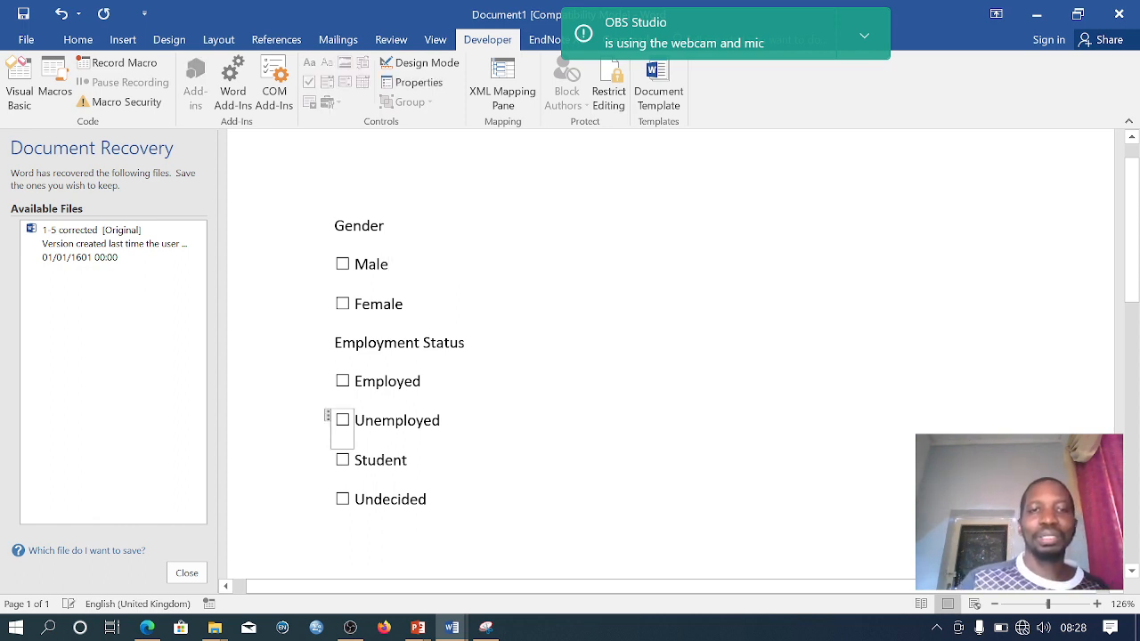